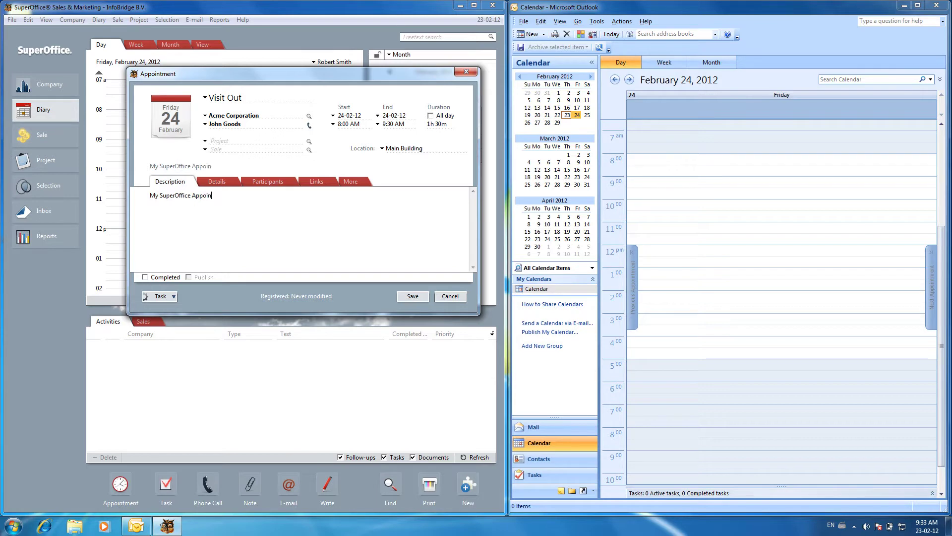
- Complete the Acme Corporation appointment's description as "My SuperOffice Appointment" and save it
{"action": "type", "text": "tment"}
{"action": "left_click", "coordinate": [416, 298]}
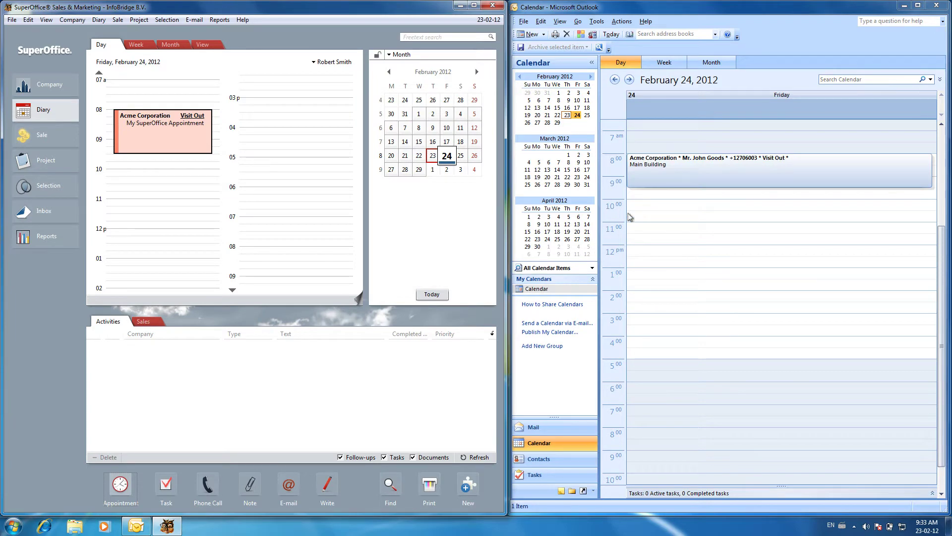
- In Outlook, create and save a 10:00–11:30 AM appointment titled "Outlook Appointment" at "Location A" with the note "Not connected Appointment"
{"action": "double_click", "coordinate": [642, 206]}
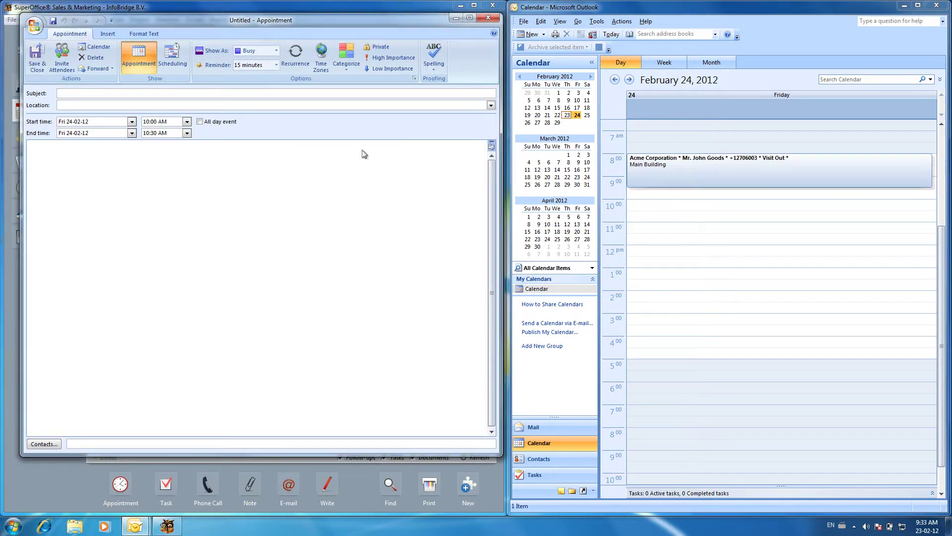
{"action": "left_click", "coordinate": [187, 134]}
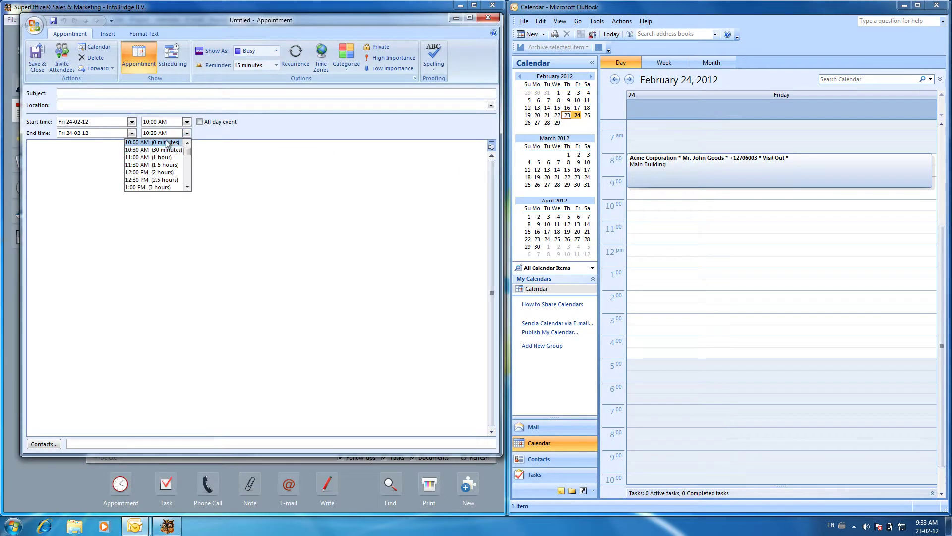
{"action": "left_click", "coordinate": [149, 165]}
{"action": "left_click", "coordinate": [79, 93]}
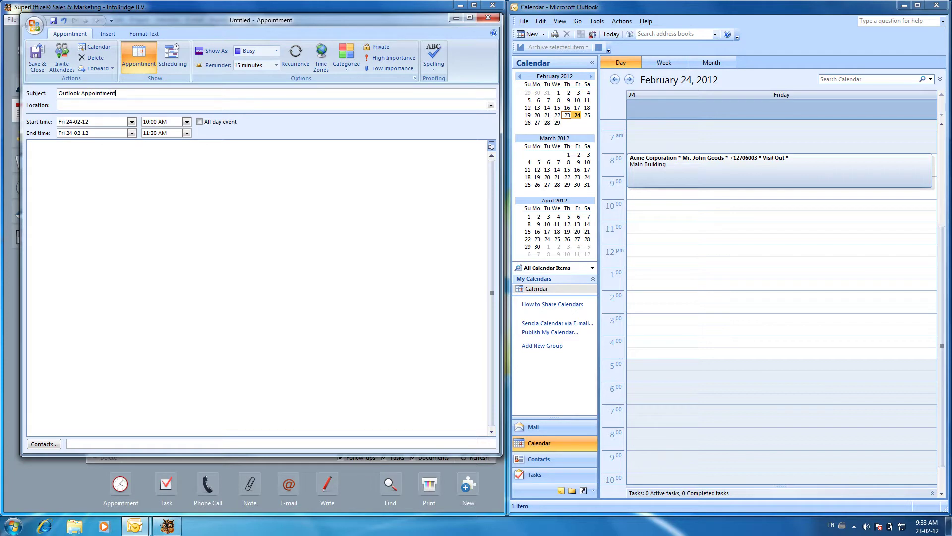
{"action": "left_click", "coordinate": [58, 104]}
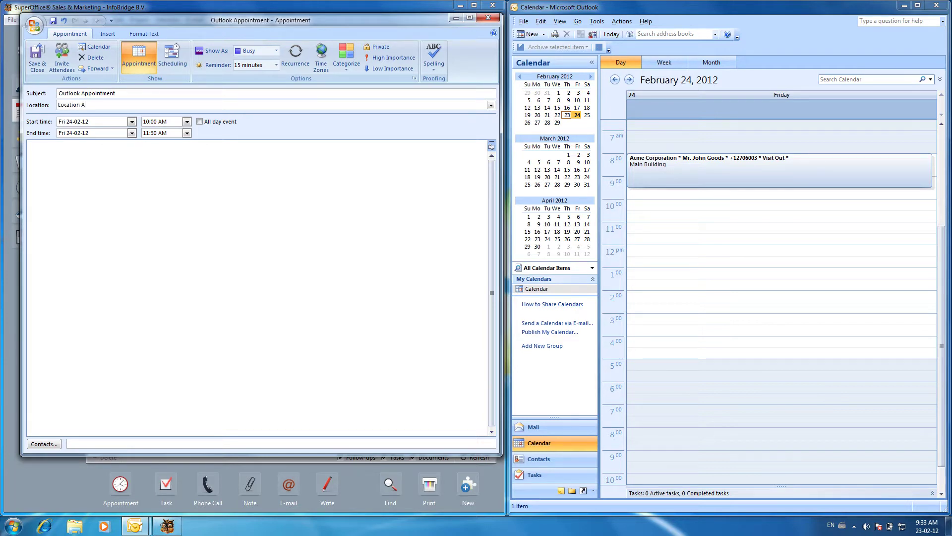
{"action": "left_click", "coordinate": [81, 157]}
{"action": "type", "text": "Not connected Appointment"}
{"action": "left_click", "coordinate": [38, 59]}
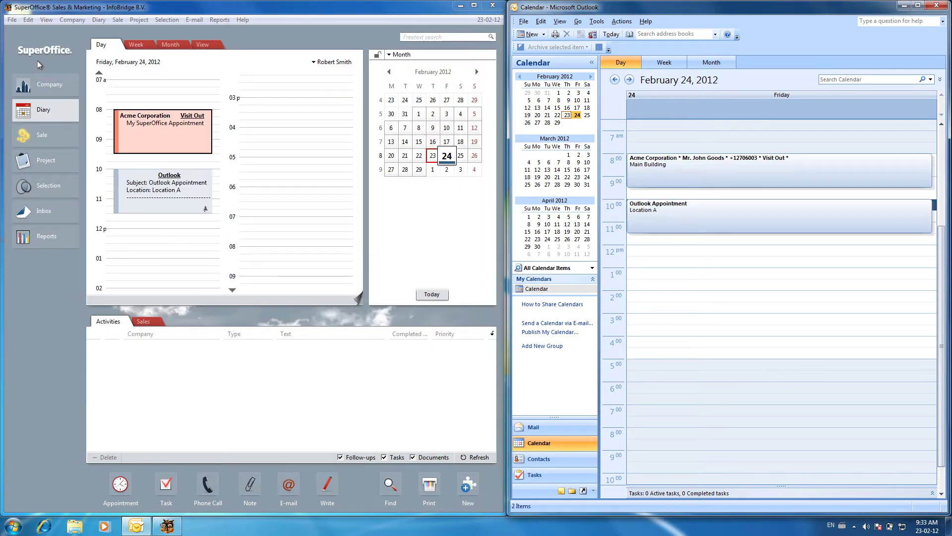
- Start an Outlook appointment from 12:00 PM to 1:30 PM with subject "Outlook Appointment" and location "Location B"
{"action": "double_click", "coordinate": [644, 254]}
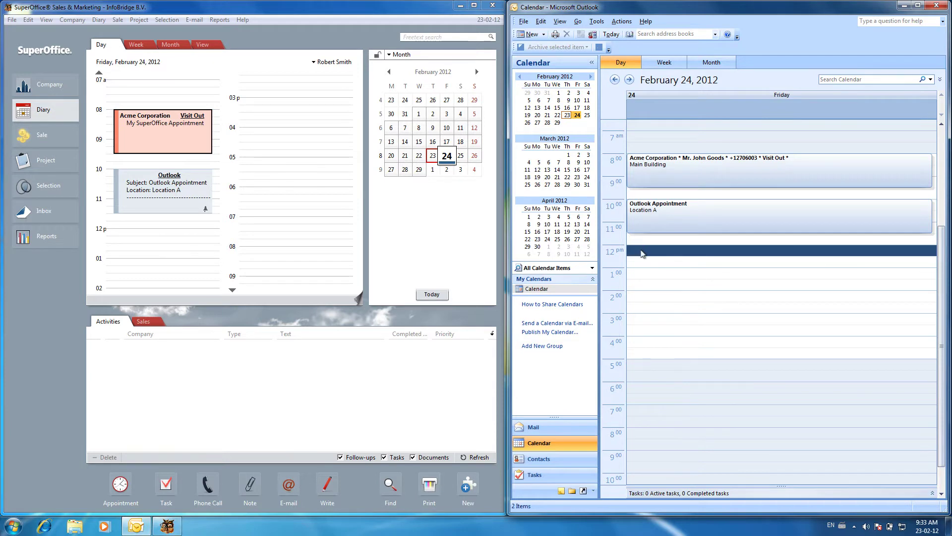
{"action": "left_click", "coordinate": [187, 133]}
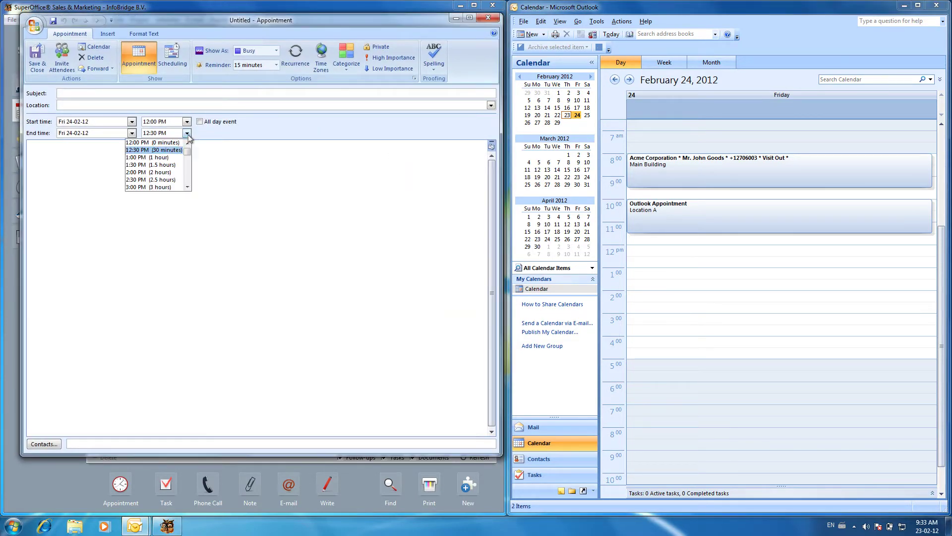
{"action": "left_click", "coordinate": [163, 163]}
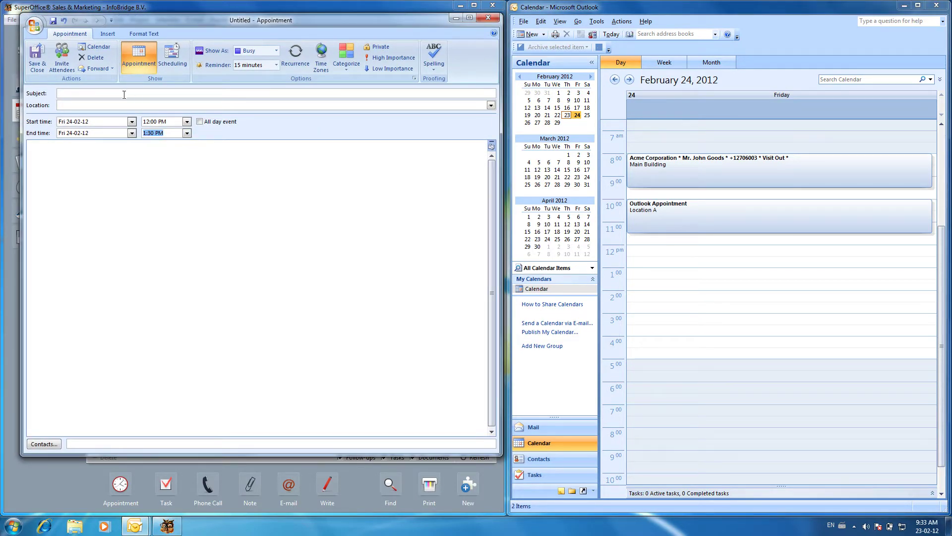
{"action": "left_click", "coordinate": [124, 95]}
{"action": "type", "text": "Outlook Appointment"}
{"action": "key", "text": "Tab"}
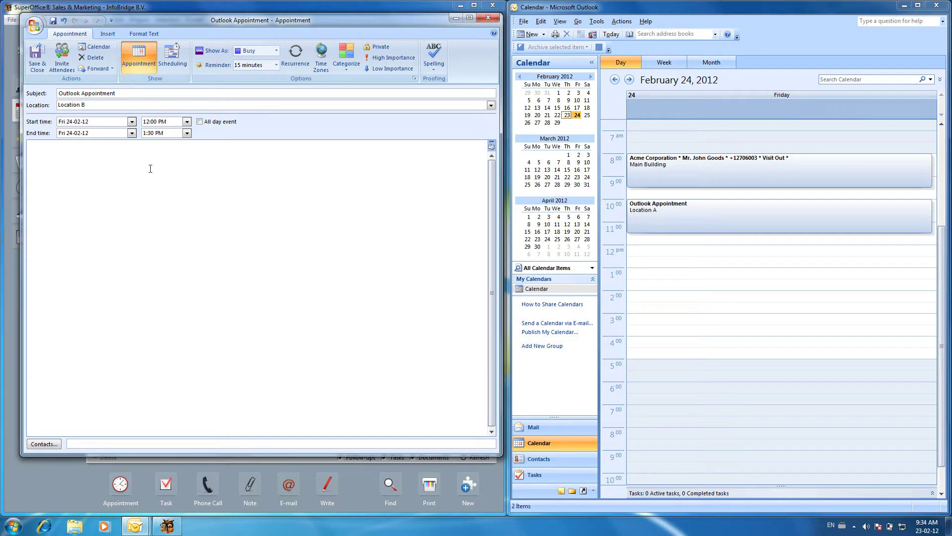
- Add the note "Connected to Globex", link the Globex Enterprise contact, and save the Location B appointment
{"action": "left_click", "coordinate": [159, 223]}
{"action": "type", "text": "Connected to Globex"}
{"action": "left_click", "coordinate": [53, 444]}
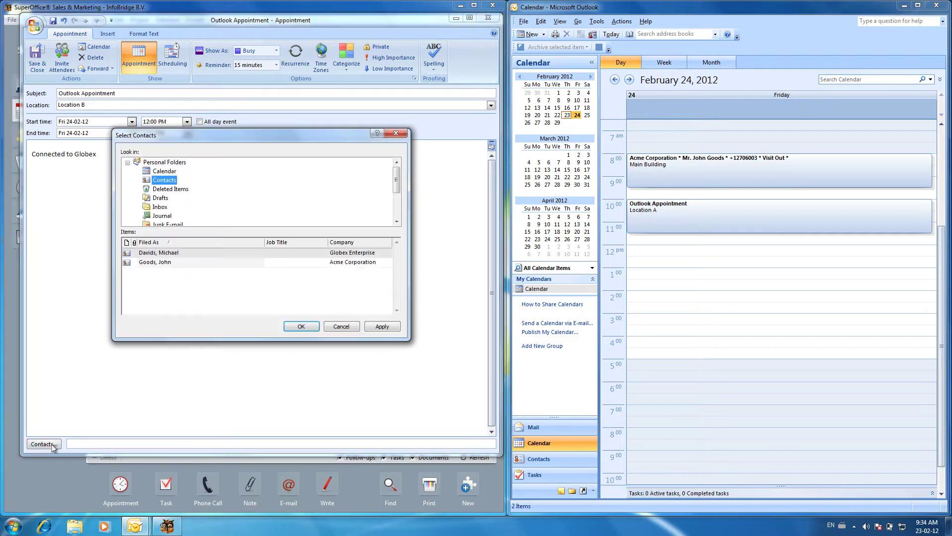
{"action": "left_click", "coordinate": [344, 252]}
{"action": "double_click", "coordinate": [344, 253]}
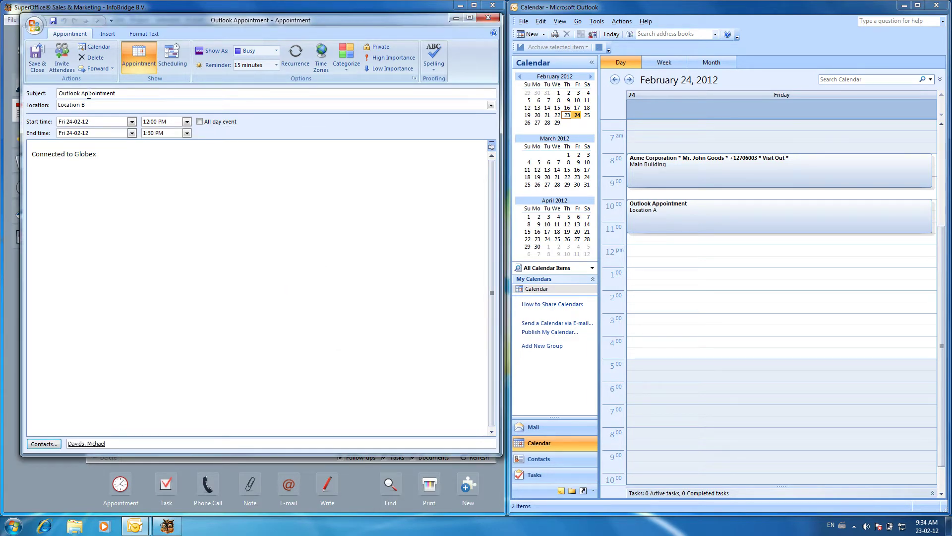
{"action": "left_click", "coordinate": [37, 57]}
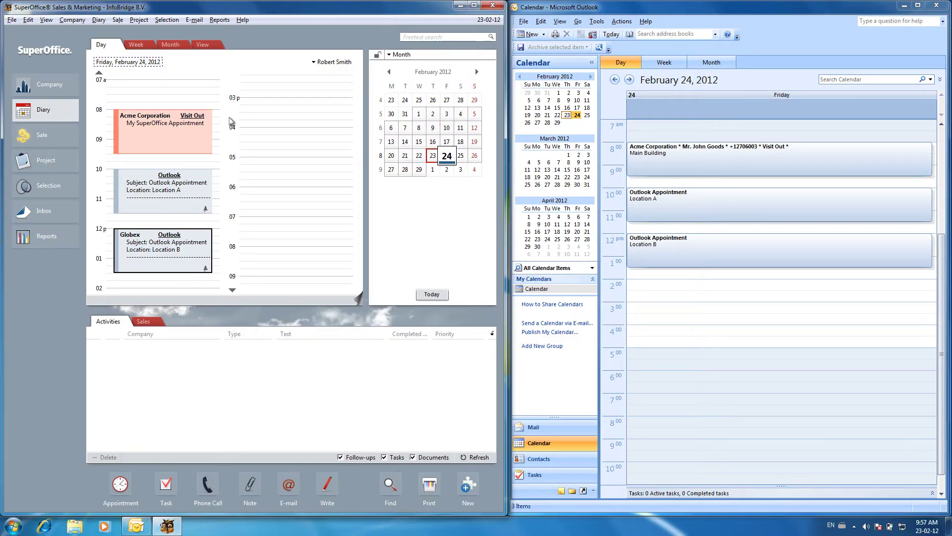
- Move the Acme Corporation appointment to 3:00 PM in SuperOffice and the Location B appointment to 8:00 AM in Outlook
{"action": "left_click_drag", "start_coordinate": [159, 137], "coordinate": [273, 133]}
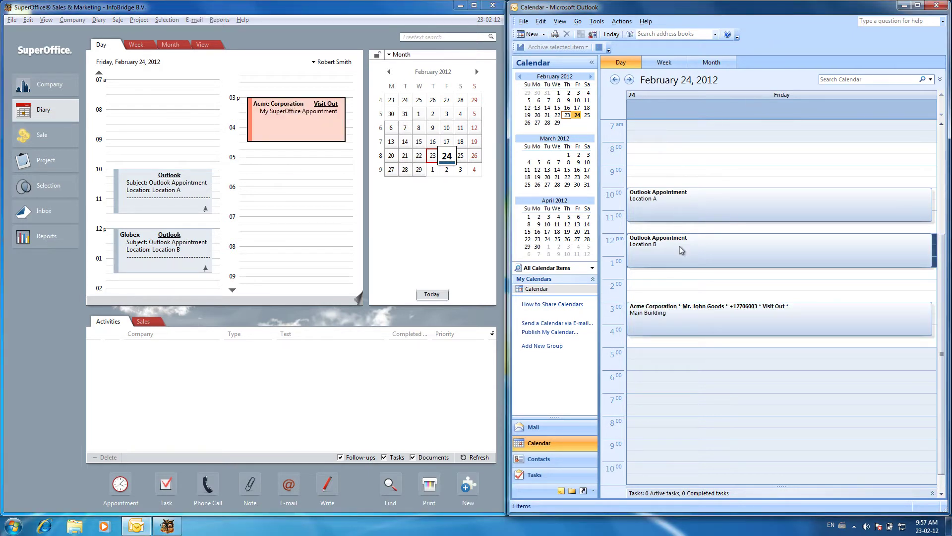
{"action": "left_click_drag", "start_coordinate": [682, 250], "coordinate": [675, 152]}
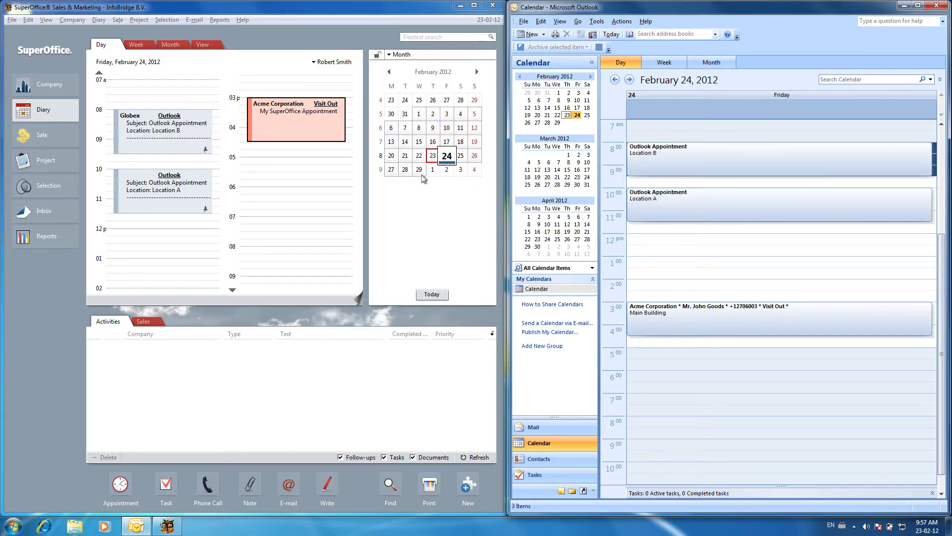
- Append ", Add Some Text" to the Globex appointment's description in SuperOffice, save it, and check the entry in Outlook
{"action": "left_click", "coordinate": [180, 143]}
{"action": "double_click", "coordinate": [180, 143]}
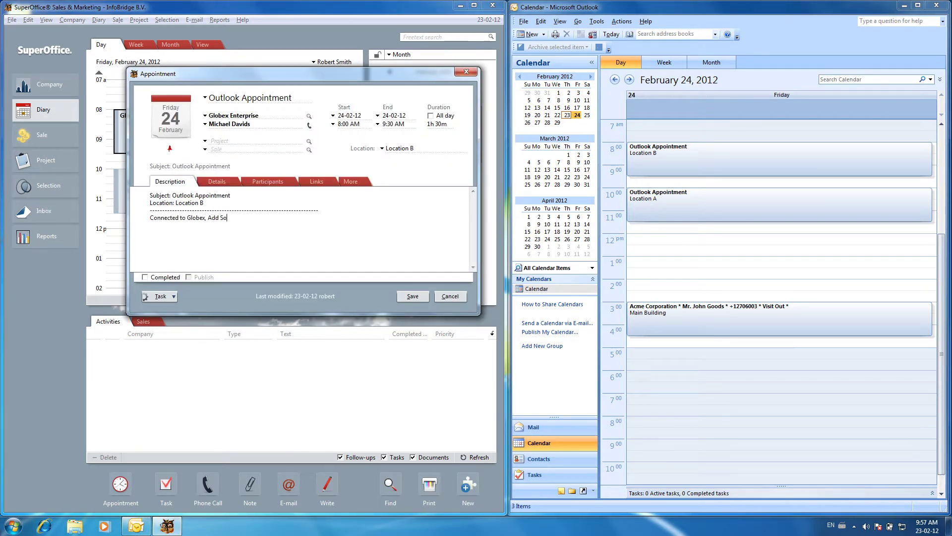
{"action": "type", "text": "me Text"}
{"action": "left_click", "coordinate": [421, 297]}
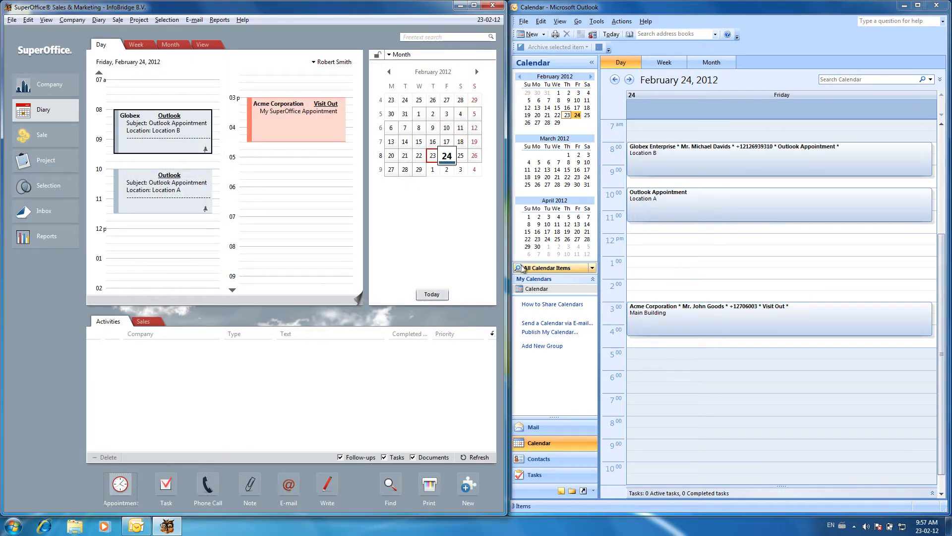
{"action": "double_click", "coordinate": [708, 162]}
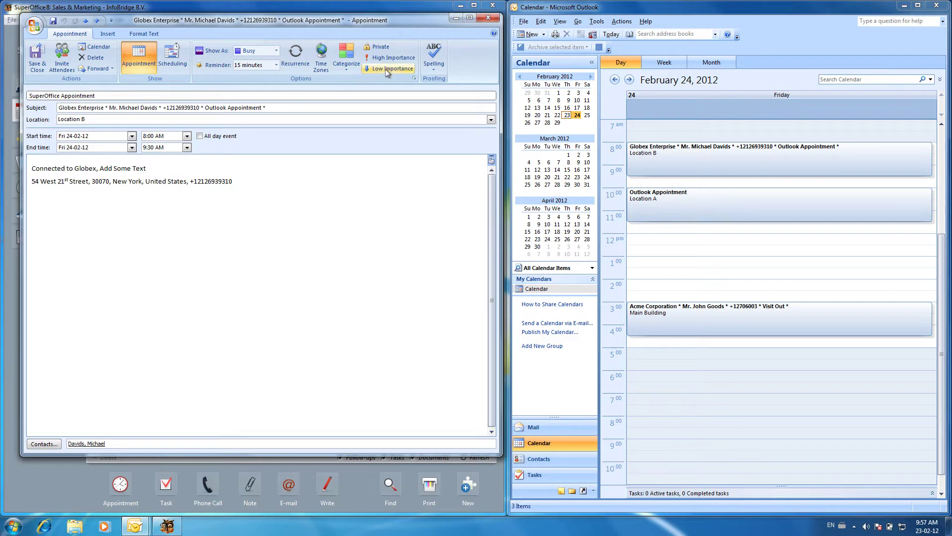
{"action": "left_click", "coordinate": [489, 18]}
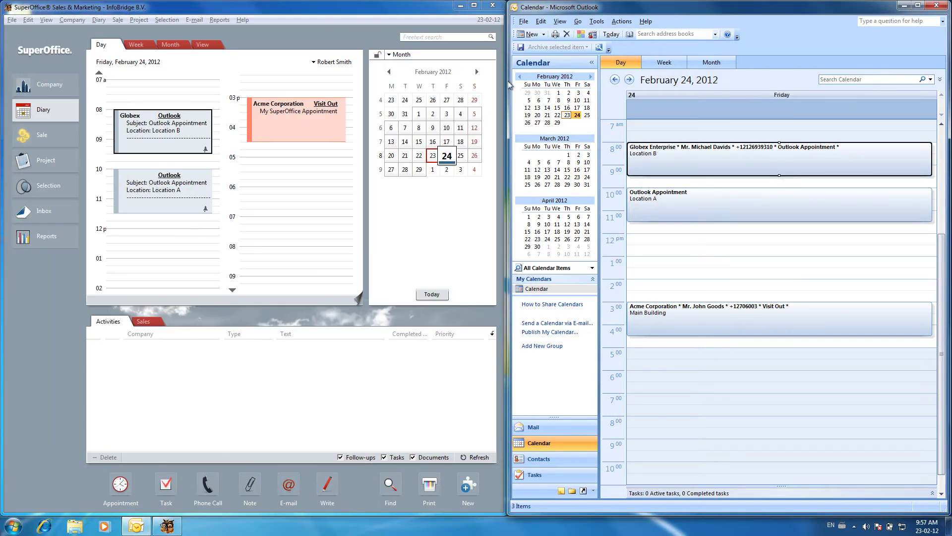
- Append ", Add Some Text" to the Location A appointment's note in Outlook, save it, and check the entry in SuperOffice
{"action": "left_click", "coordinate": [678, 219]}
{"action": "double_click", "coordinate": [679, 219]}
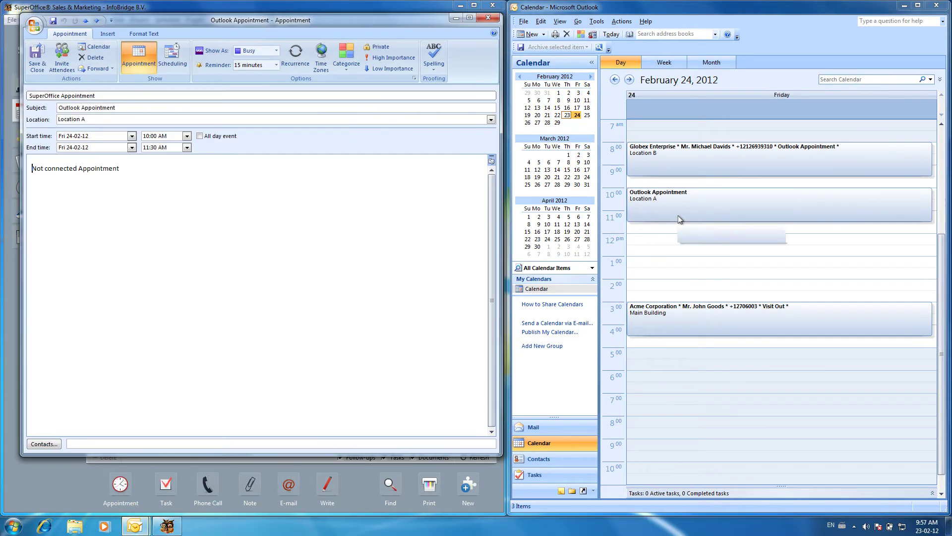
{"action": "left_click", "coordinate": [154, 170]}
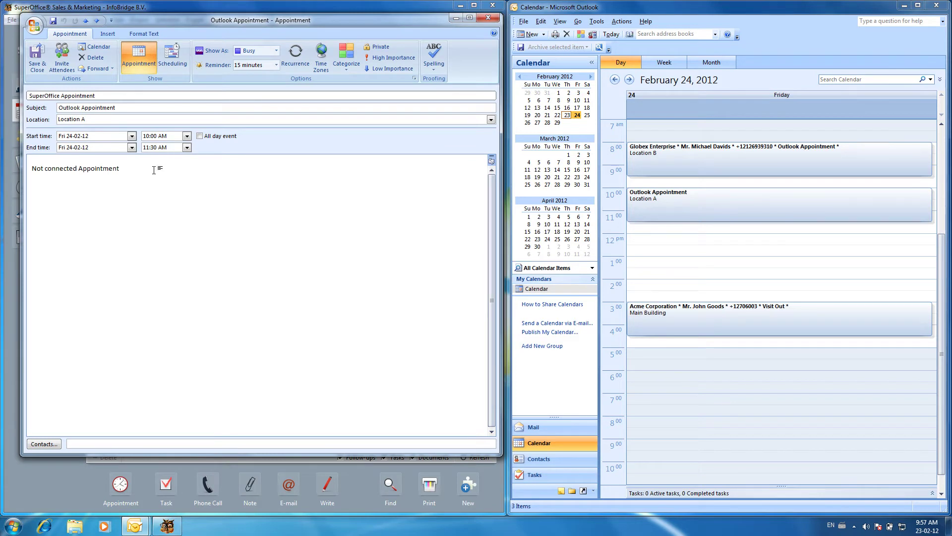
{"action": "type", "text": ", Add Some Text"}
{"action": "left_click", "coordinate": [38, 61]}
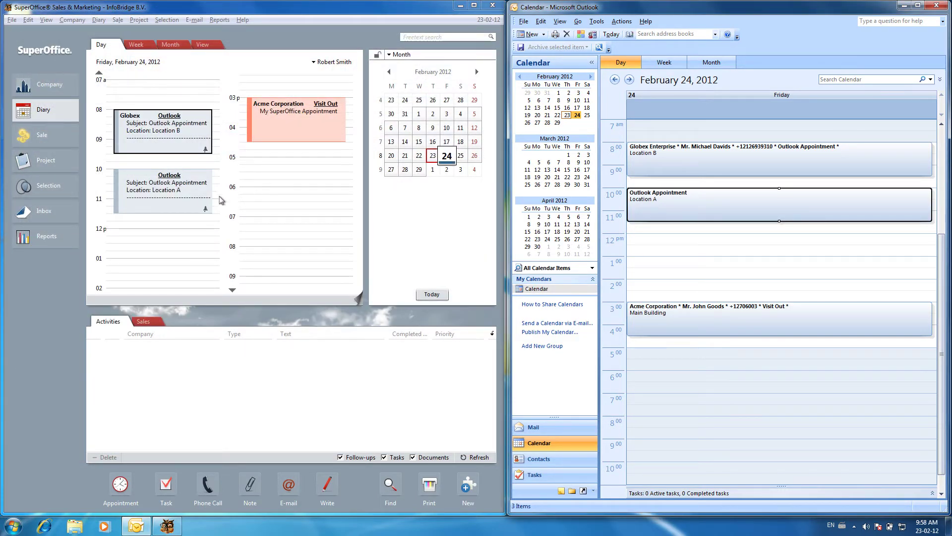
{"action": "double_click", "coordinate": [189, 192]}
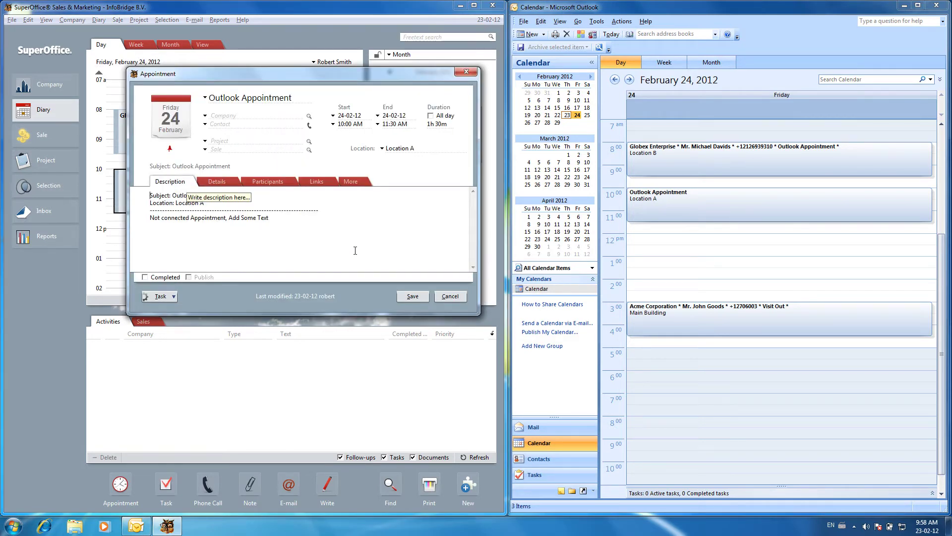
{"action": "left_click", "coordinate": [450, 297]}
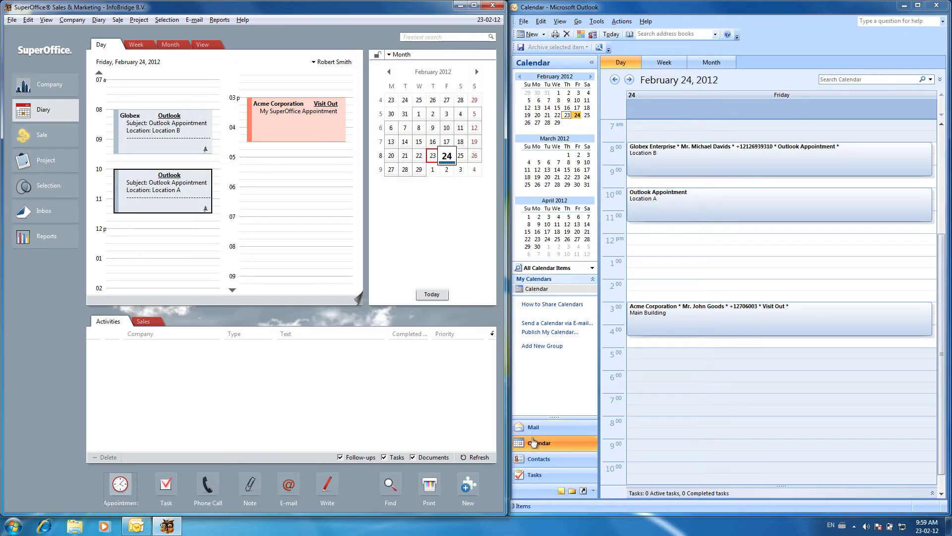
- Show the Outlook contacts, and start a 5:00–6:15 PM SuperOffice appointment with Universal Export and its contact person
{"action": "left_click", "coordinate": [540, 463]}
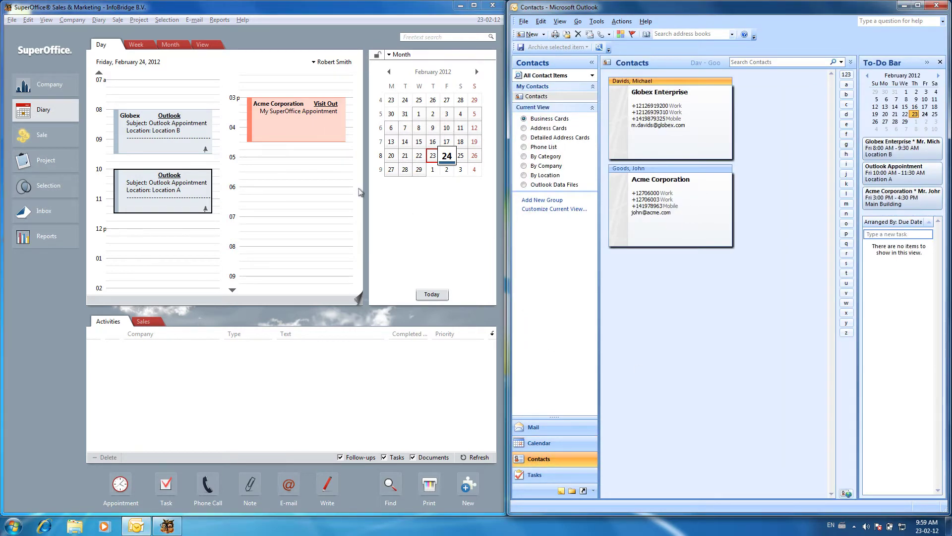
{"action": "left_click", "coordinate": [254, 161]}
{"action": "left_click_drag", "start_coordinate": [252, 166], "coordinate": [254, 195]}
{"action": "double_click", "coordinate": [254, 195]}
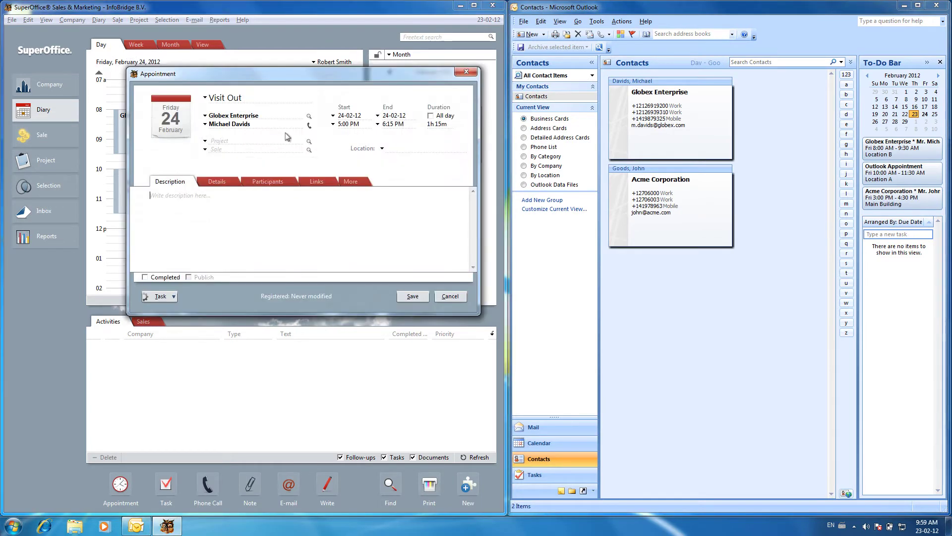
{"action": "left_click", "coordinate": [268, 116]}
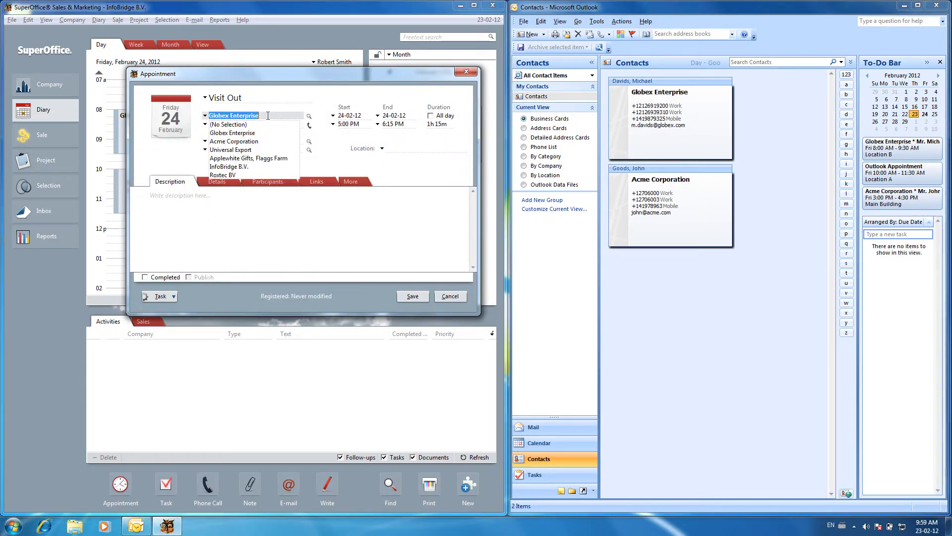
{"action": "left_click", "coordinate": [246, 150]}
{"action": "left_click", "coordinate": [242, 124]}
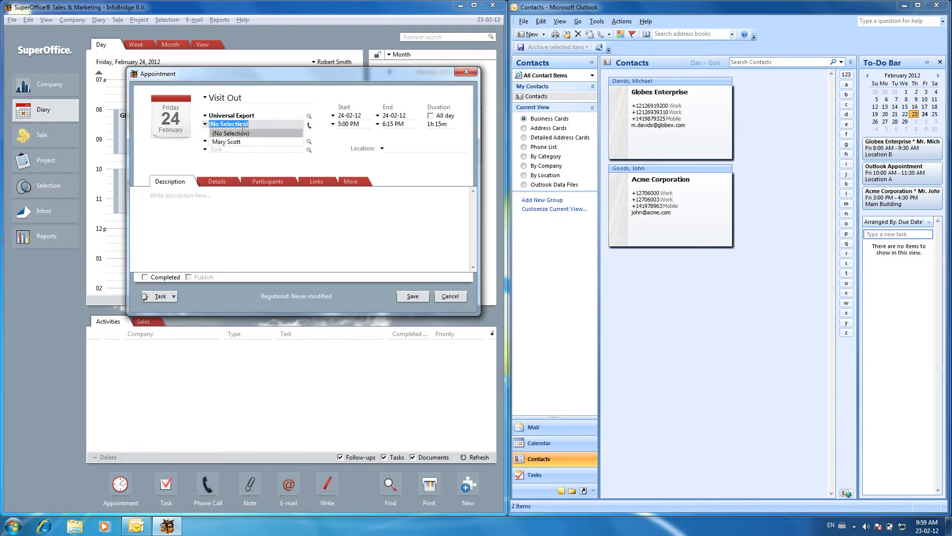
{"action": "left_click", "coordinate": [247, 141]}
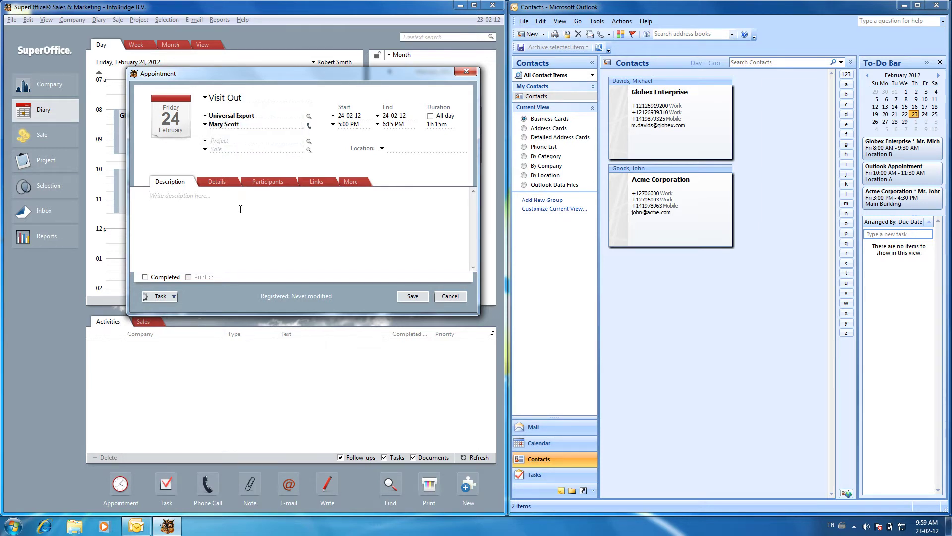
- Save the Universal Export appointment with the description "Example of dynamic contacts" and inspect the company's contact entry in Outlook
{"action": "left_click", "coordinate": [241, 207]}
{"action": "type", "text": "Example of dynamic conta"}
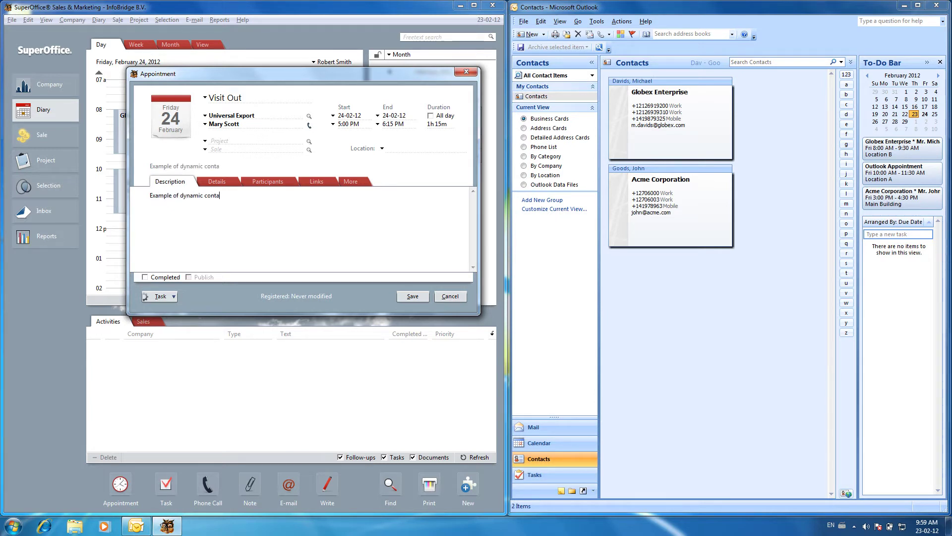
{"action": "type", "text": "cts"}
{"action": "left_click", "coordinate": [411, 299]}
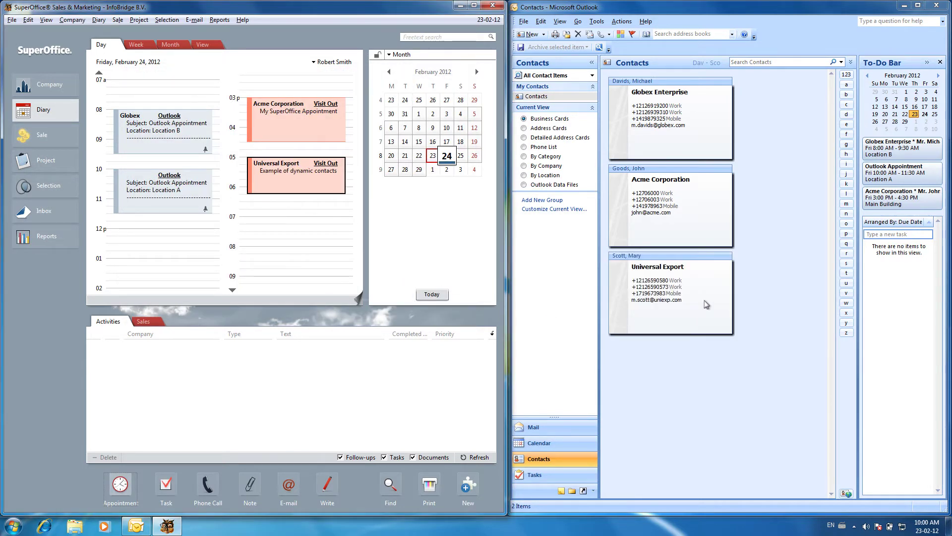
{"action": "double_click", "coordinate": [661, 263]}
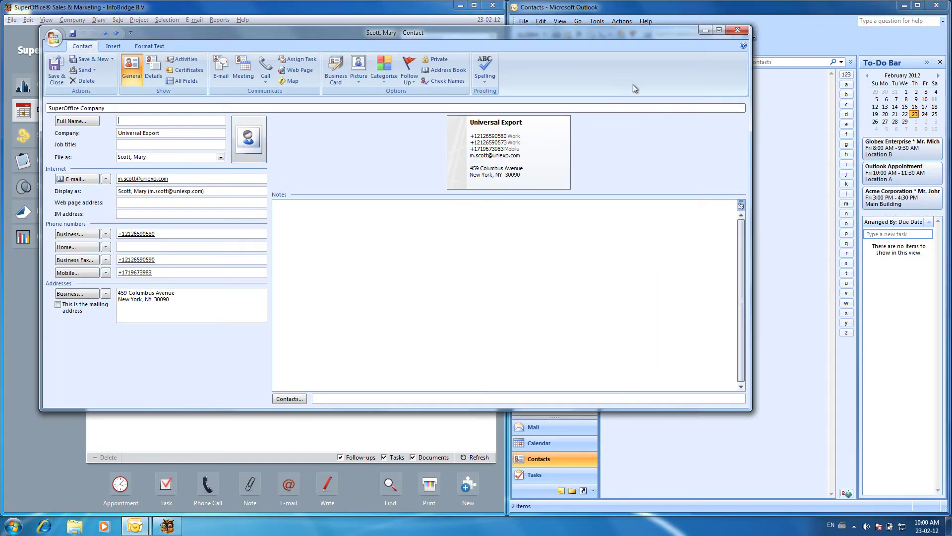
{"action": "left_click", "coordinate": [737, 31]}
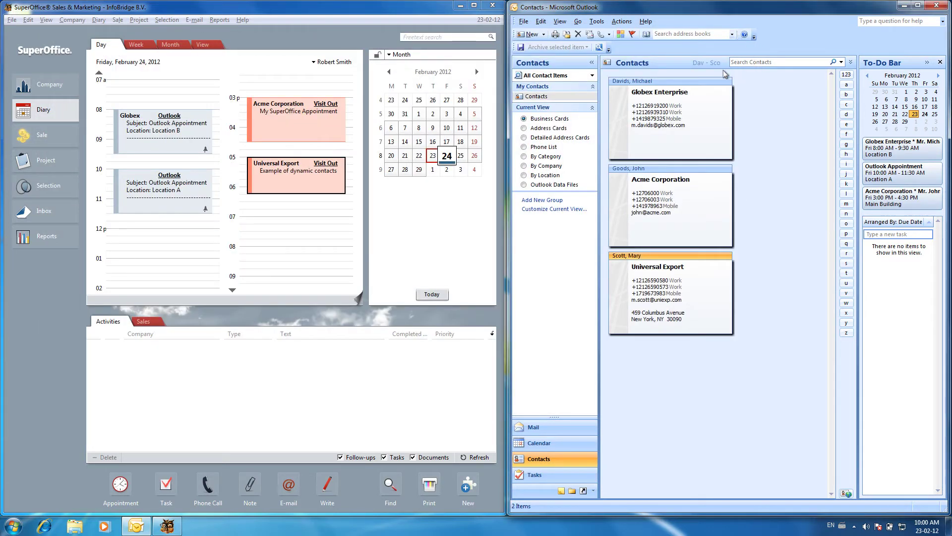
- Delete the Universal Export appointment from the SuperOffice diary
{"action": "right_click", "coordinate": [329, 192]}
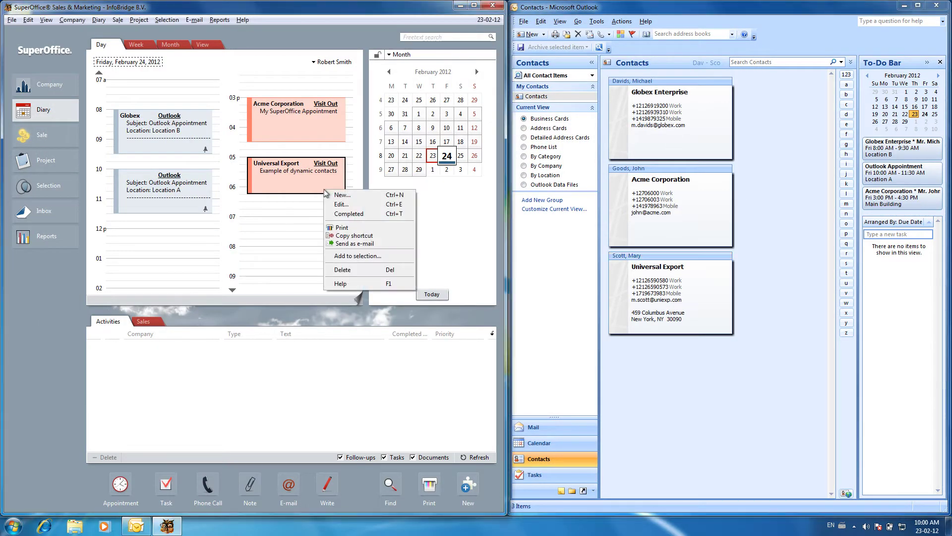
{"action": "left_click", "coordinate": [341, 270]}
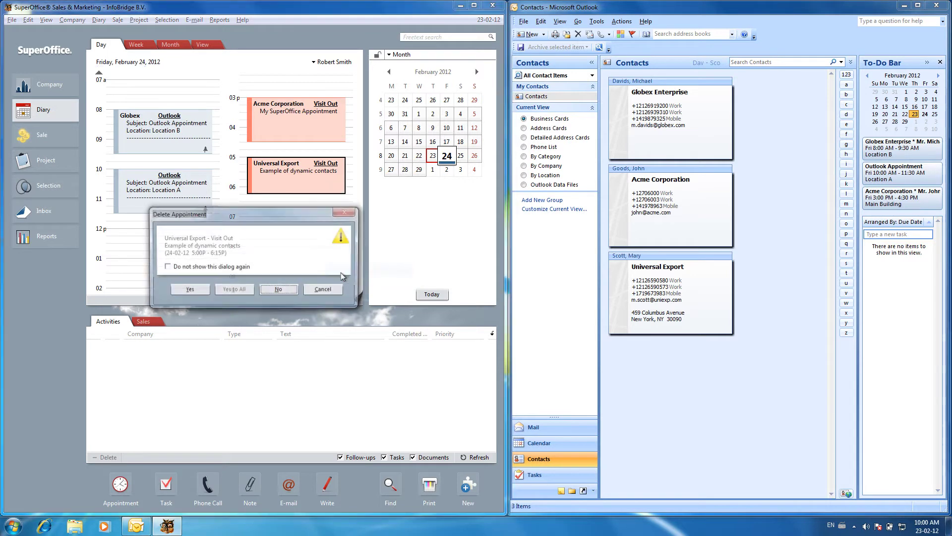
{"action": "left_click", "coordinate": [200, 290]}
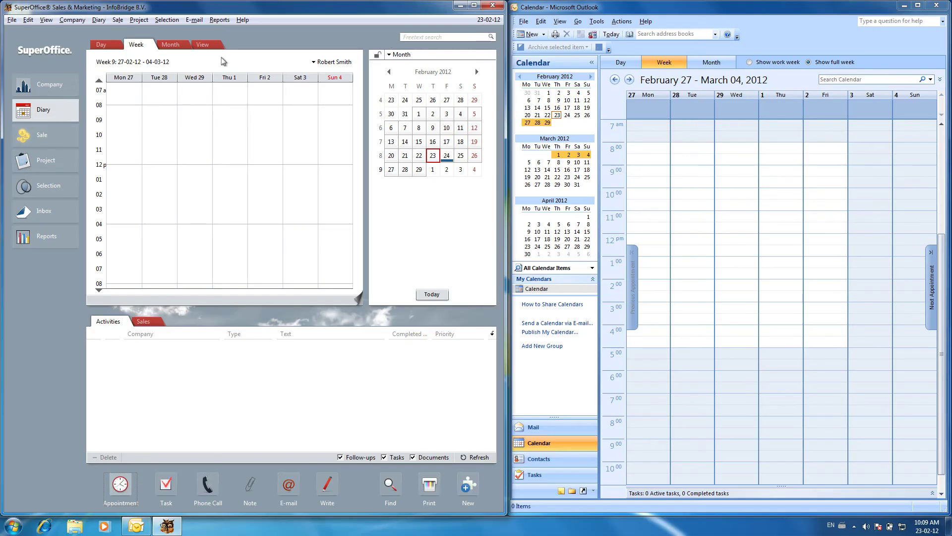
- Create a SuperOffice appointment on Monday 27-02-12, 8:00–10:00 AM, without a company or contact, and describe it as "Recurring Appointment"
{"action": "left_click", "coordinate": [113, 105]}
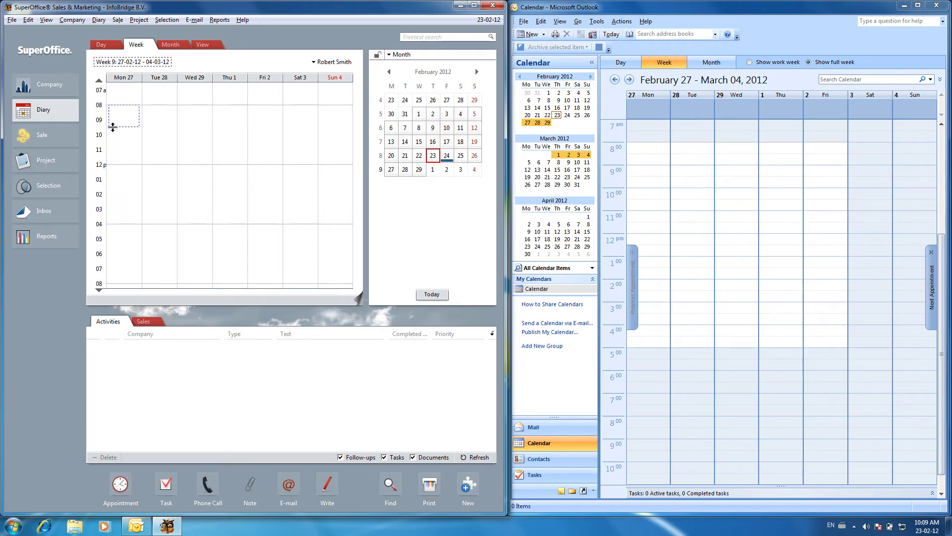
{"action": "double_click", "coordinate": [115, 140]}
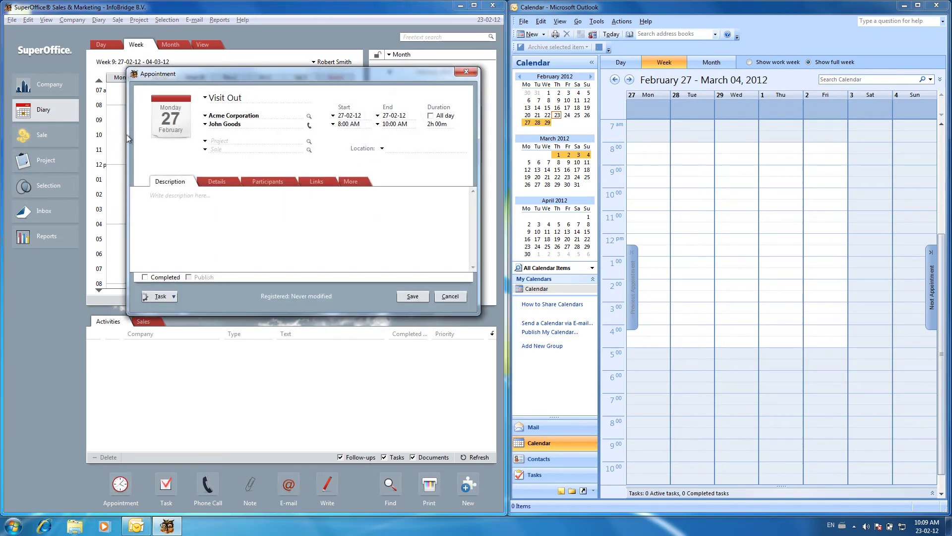
{"action": "left_click", "coordinate": [246, 115]}
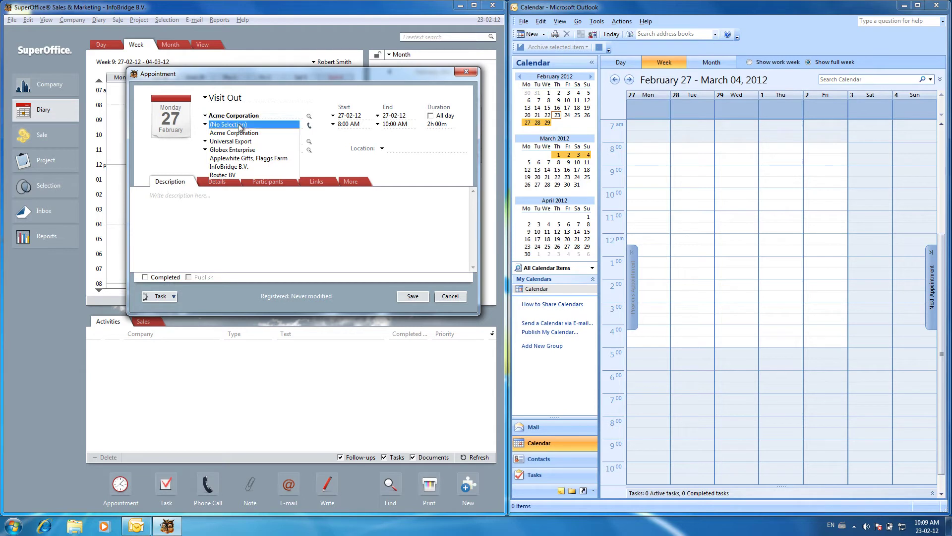
{"action": "key", "text": "Delete"}
{"action": "left_click", "coordinate": [234, 203]}
{"action": "type", "text": "Re"}
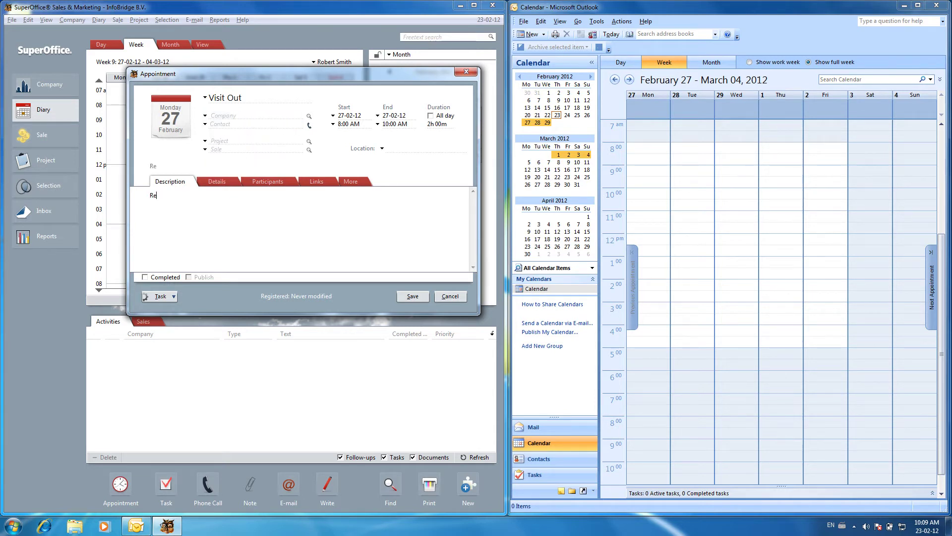
{"action": "type", "text": "curring Appointment"}
- Make the appointment repeat weekly on Monday, Wednesday, Friday and Sunday until 27-04-12, and save it
{"action": "left_click", "coordinate": [216, 181]}
{"action": "left_click", "coordinate": [198, 196]}
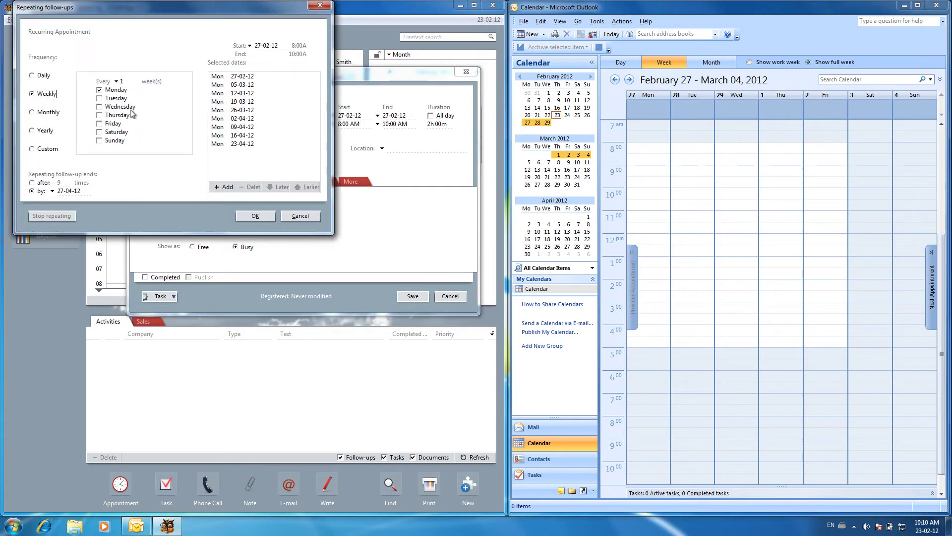
{"action": "left_click", "coordinate": [121, 106]}
{"action": "left_click", "coordinate": [117, 124]}
{"action": "left_click", "coordinate": [114, 141]}
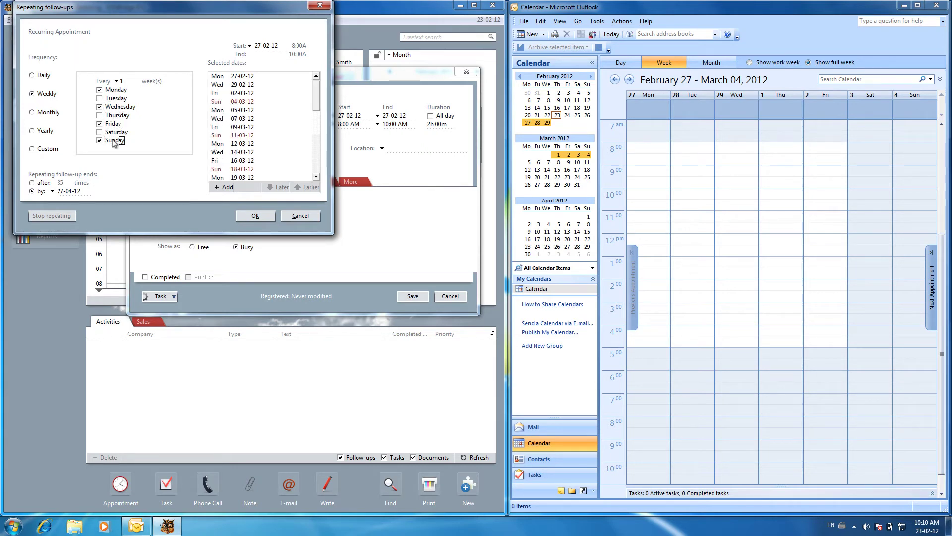
{"action": "left_click", "coordinate": [255, 217]}
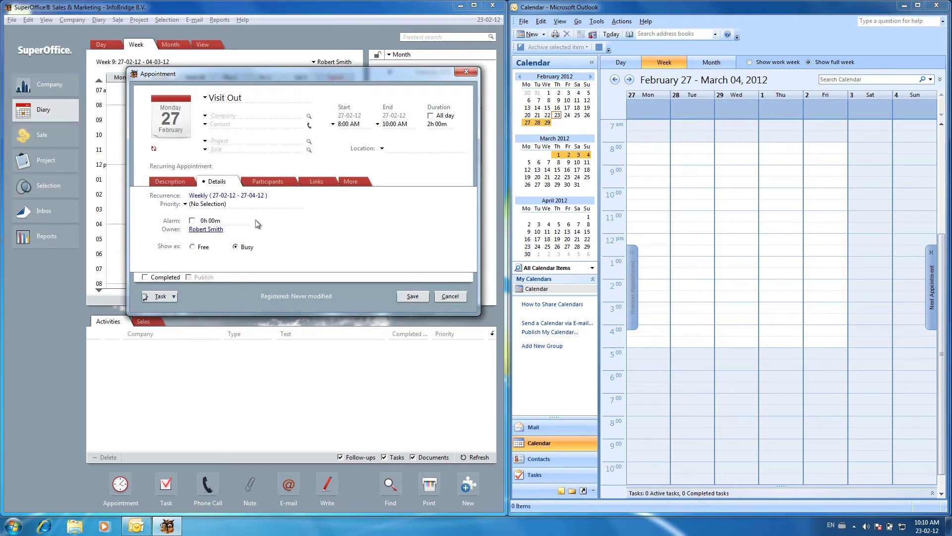
{"action": "left_click", "coordinate": [419, 295]}
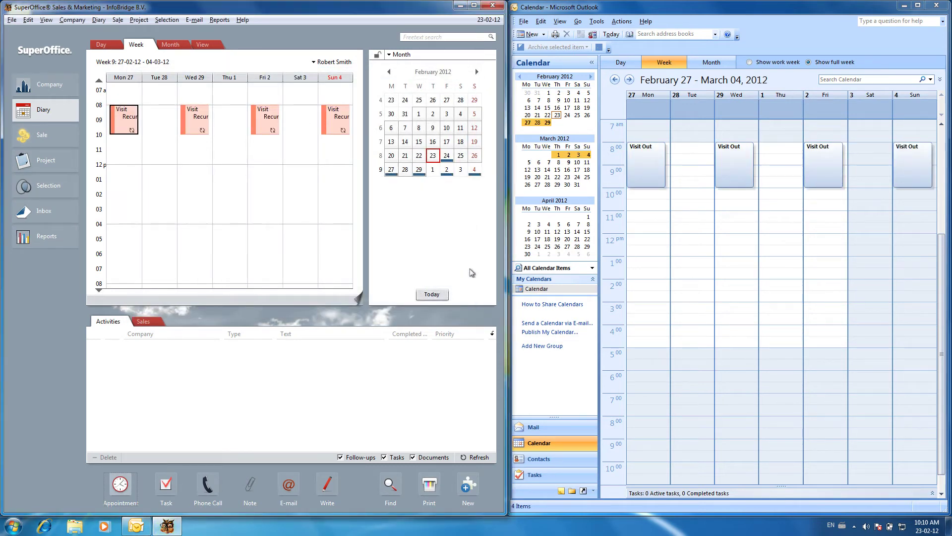
- Move the Wednesday Visit Out occurrence to late morning in the Outlook calendar and return it to 8:00 AM
{"action": "left_click_drag", "start_coordinate": [738, 158], "coordinate": [738, 208]}
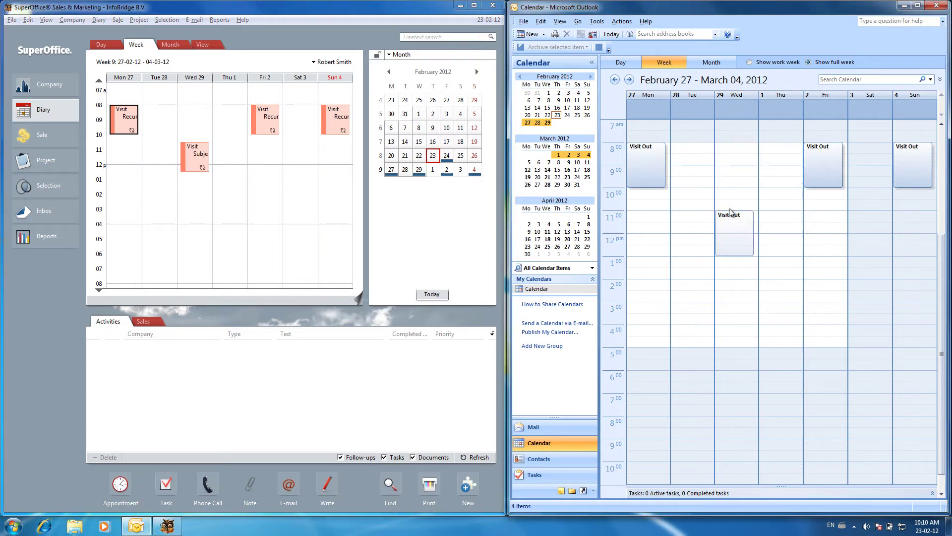
{"action": "left_click_drag", "start_coordinate": [730, 214], "coordinate": [731, 147]}
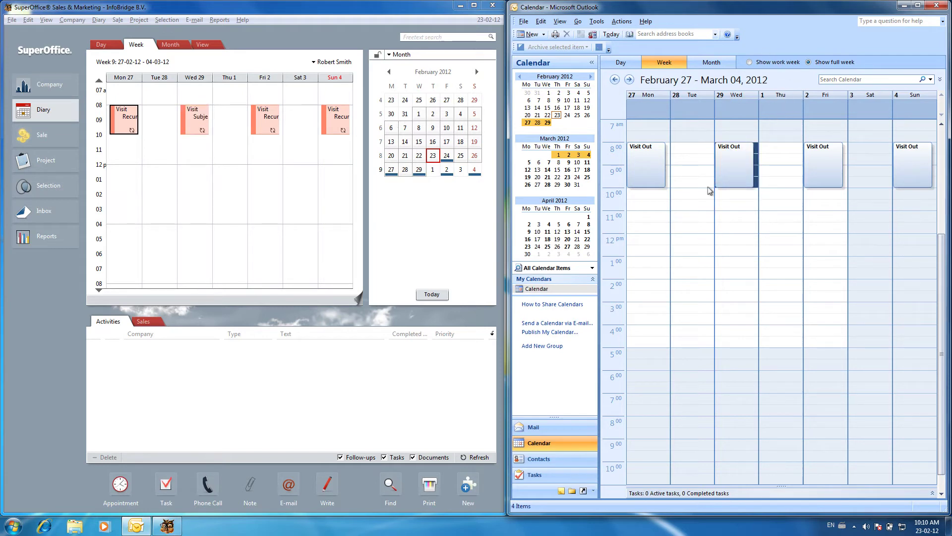
- Start an Outlook appointment on Tuesday 28-02-12 at 10:00 AM with the subject "Recurring Appointment from Outlook"
{"action": "left_click", "coordinate": [684, 197]}
{"action": "double_click", "coordinate": [684, 198]}
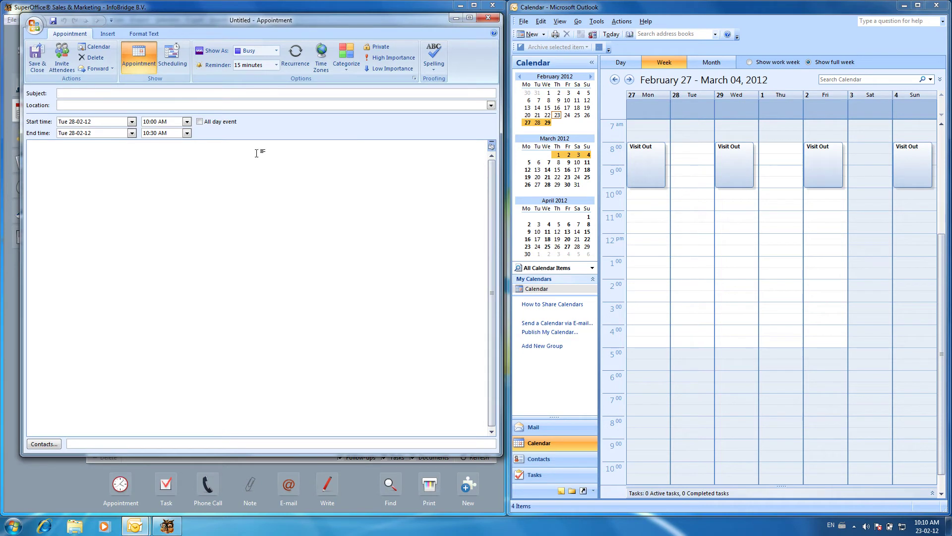
{"action": "type", "text": "Re"}
- Make the Outlook appointment recur weekly on Tuesday, Thursday and Saturday, set its end to 11:00 AM, and save it
{"action": "left_click", "coordinate": [296, 59]}
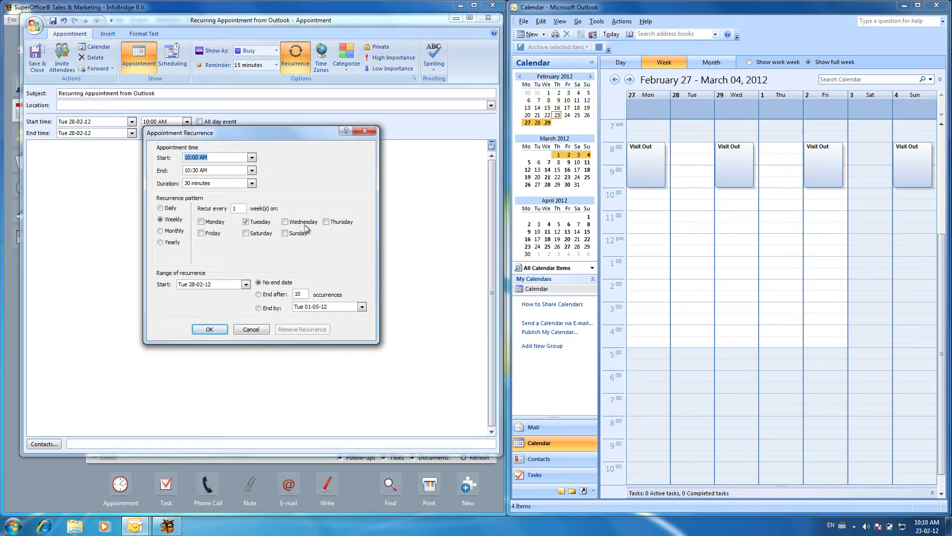
{"action": "left_click", "coordinate": [329, 222]}
{"action": "left_click", "coordinate": [265, 236]}
{"action": "left_click", "coordinate": [252, 170]}
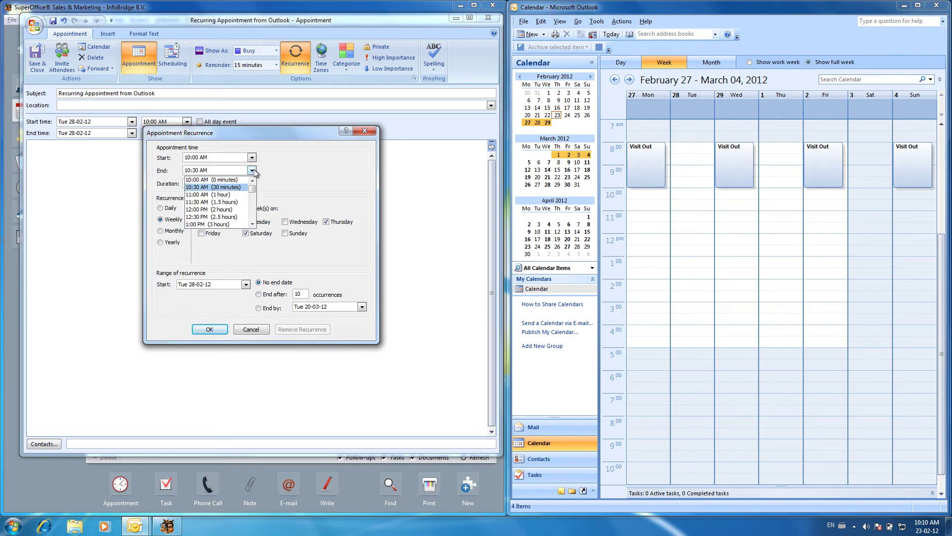
{"action": "left_click", "coordinate": [218, 195]}
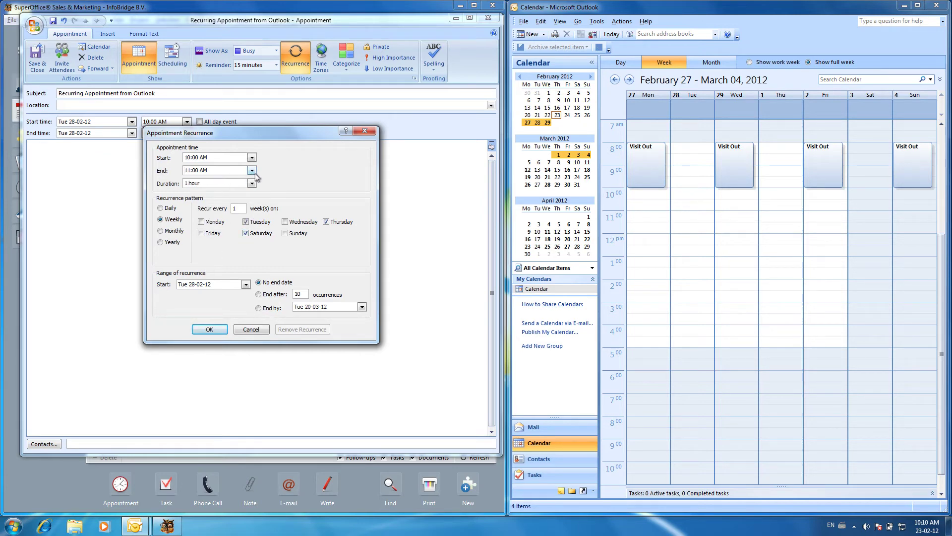
{"action": "left_click", "coordinate": [209, 329]}
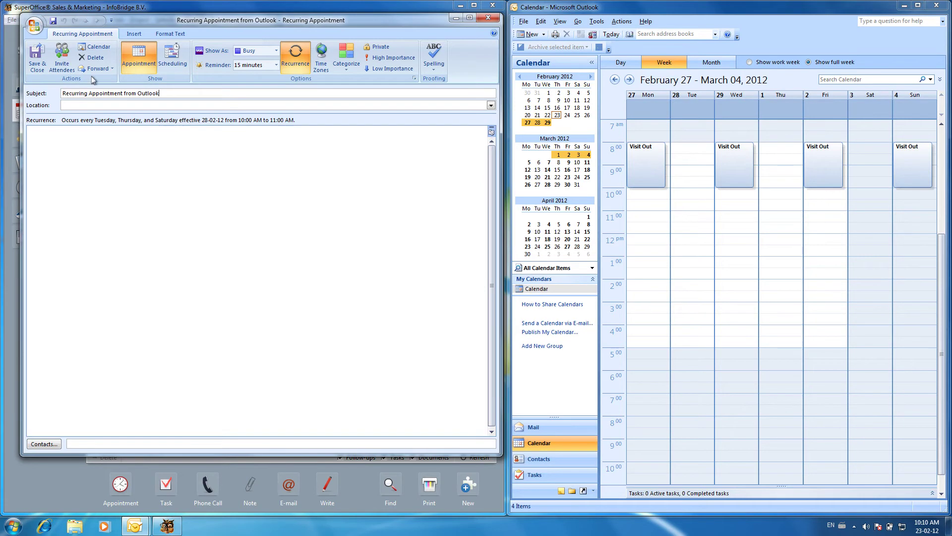
{"action": "left_click", "coordinate": [37, 59]}
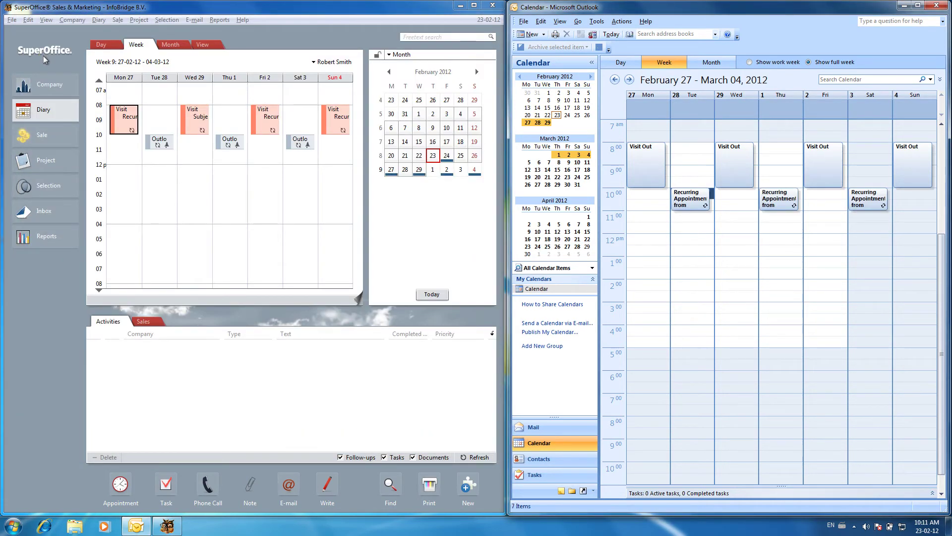
- Move only the Thursday instance of the Outlook series to 8:00 AM in SuperOffice, and Monday's Visit Out to 10:30 AM in Outlook
{"action": "left_click", "coordinate": [231, 145]}
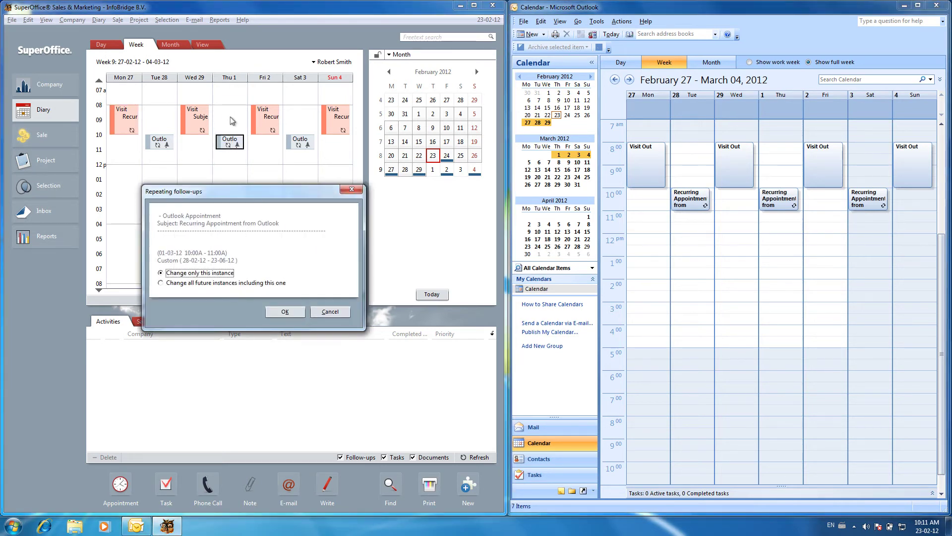
{"action": "left_click", "coordinate": [287, 312]}
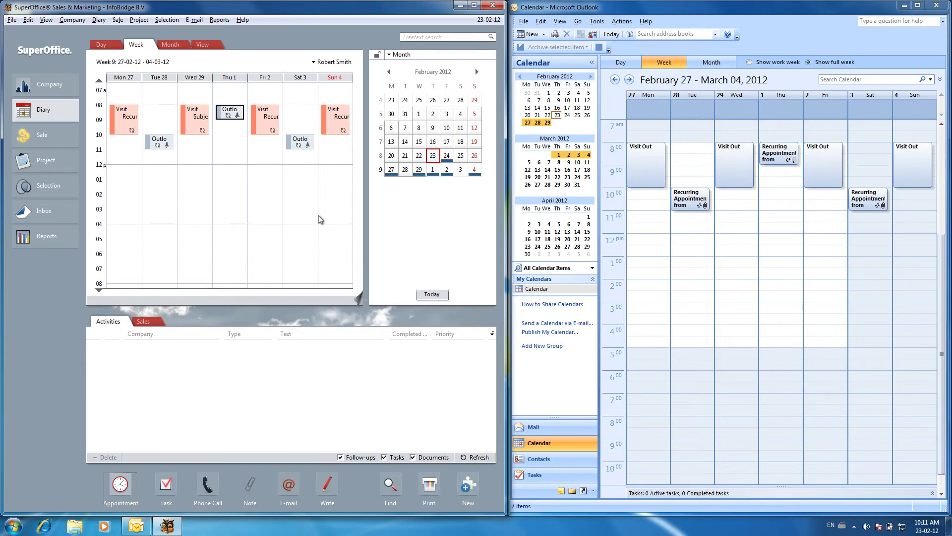
{"action": "left_click_drag", "start_coordinate": [647, 172], "coordinate": [646, 212]}
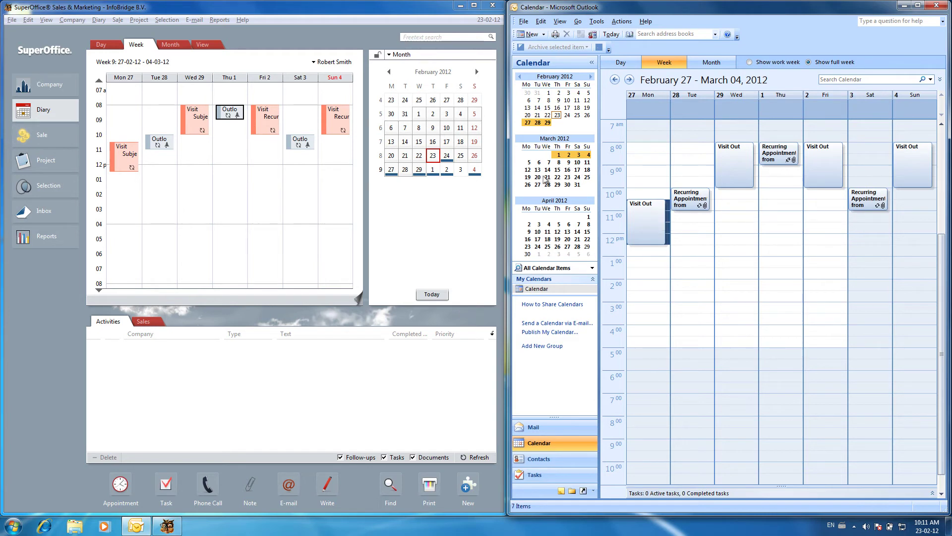
- Delete Monday's Visit Out appointment and all its future instances in SuperOffice
{"action": "left_click", "coordinate": [132, 161]}
{"action": "right_click", "coordinate": [133, 160]}
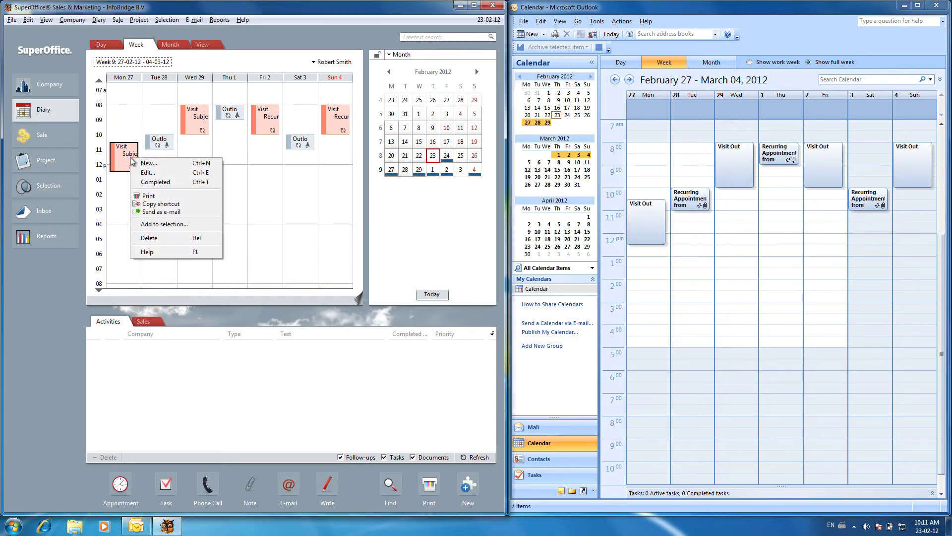
{"action": "left_click", "coordinate": [153, 239]}
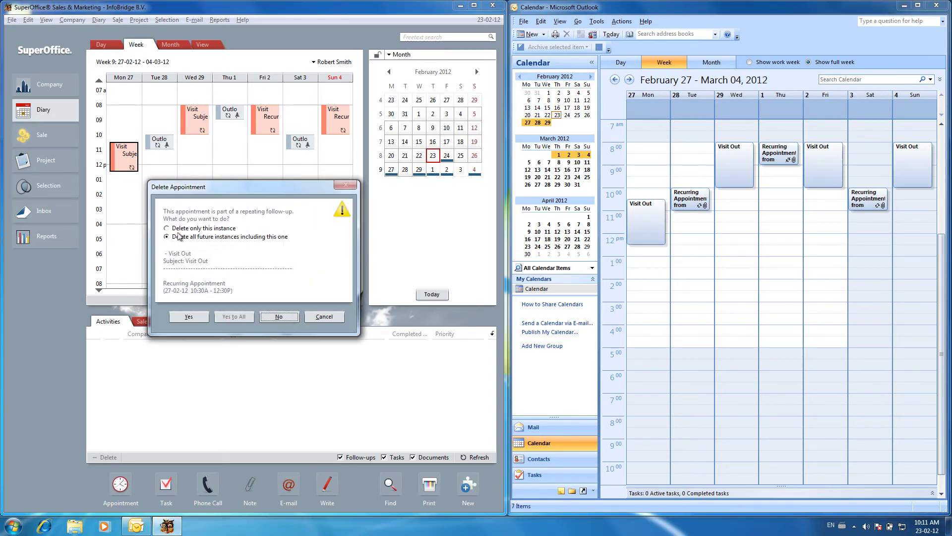
{"action": "left_click", "coordinate": [188, 317]}
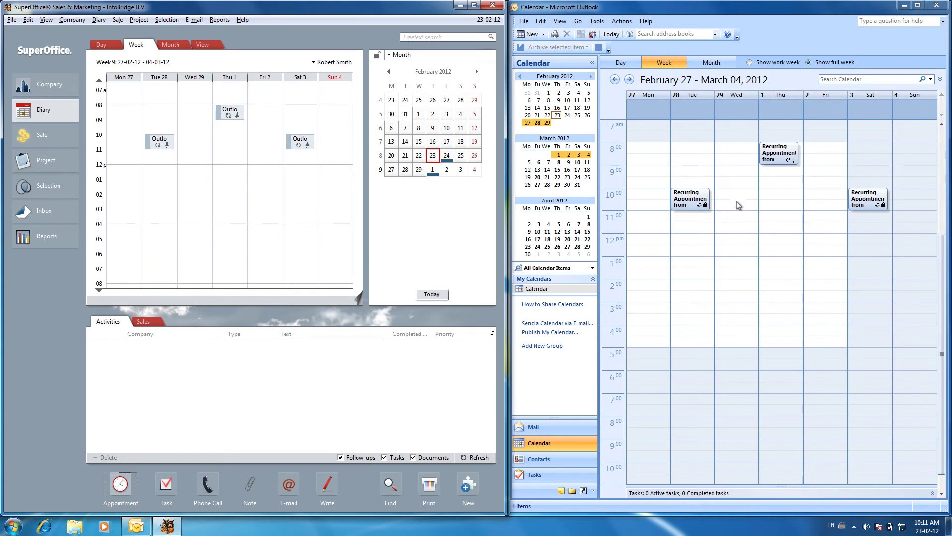
- Delete the whole "Recurring Appointment from Outlook" series in the Outlook calendar
{"action": "left_click", "coordinate": [688, 207]}
{"action": "right_click", "coordinate": [689, 208]}
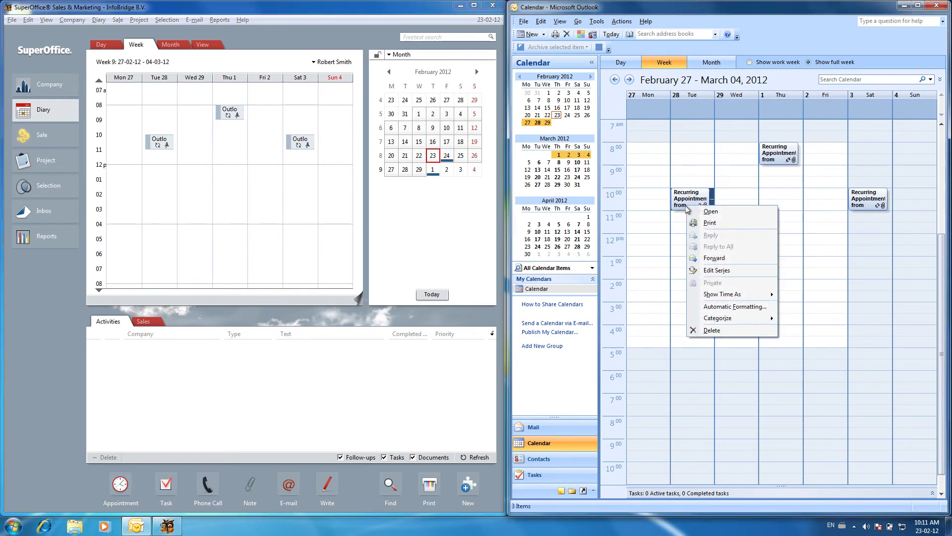
{"action": "left_click", "coordinate": [722, 330]}
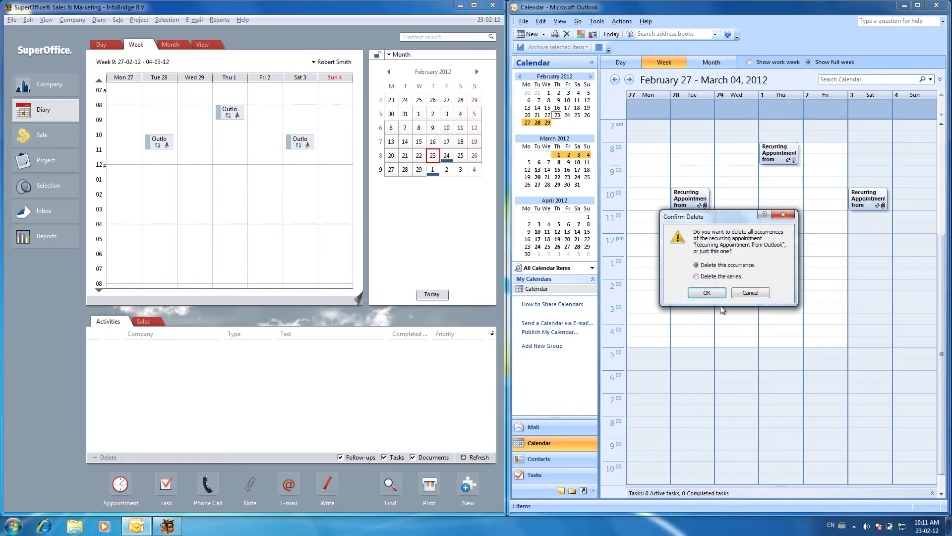
{"action": "left_click", "coordinate": [705, 278]}
{"action": "left_click", "coordinate": [706, 292]}
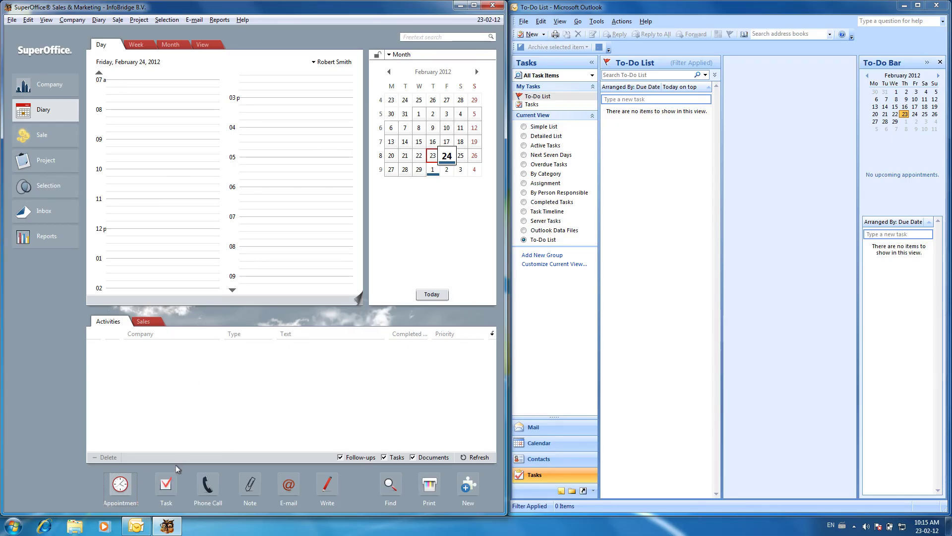
- Create and save a SuperOffice To-Do task for Acme Corporation described as "Task from SuperOffice", and check its entry in Outlook
{"action": "left_click", "coordinate": [166, 483]}
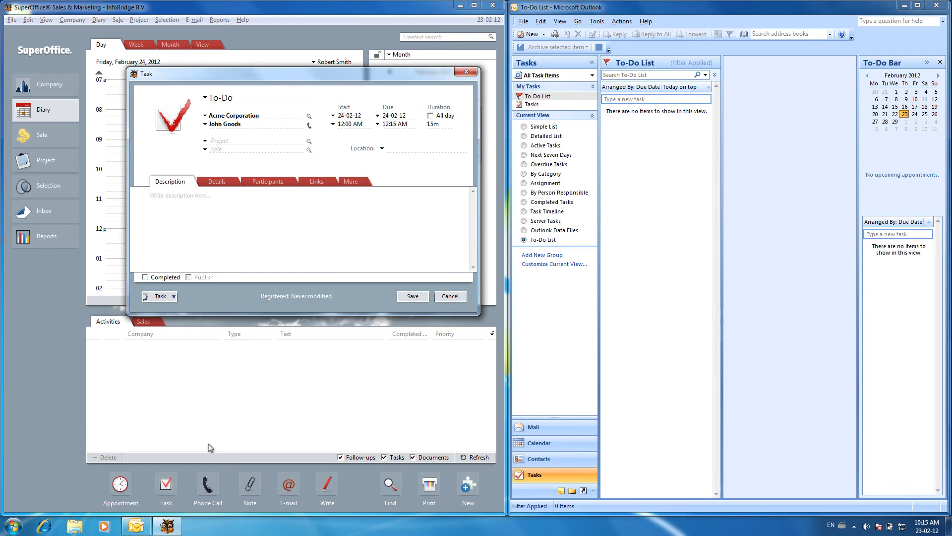
{"action": "left_click", "coordinate": [265, 236]}
{"action": "type", "text": "Task from SuperOffice"}
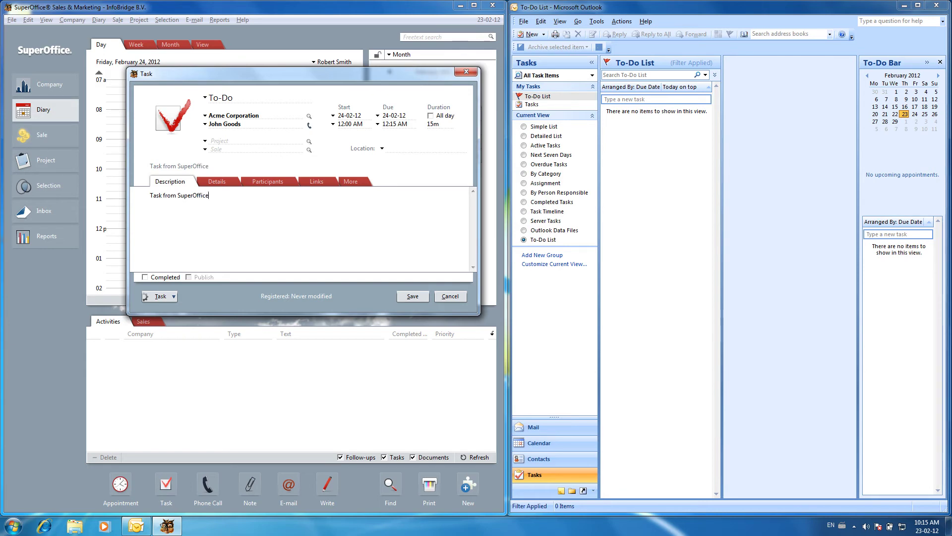
{"action": "left_click", "coordinate": [416, 297]}
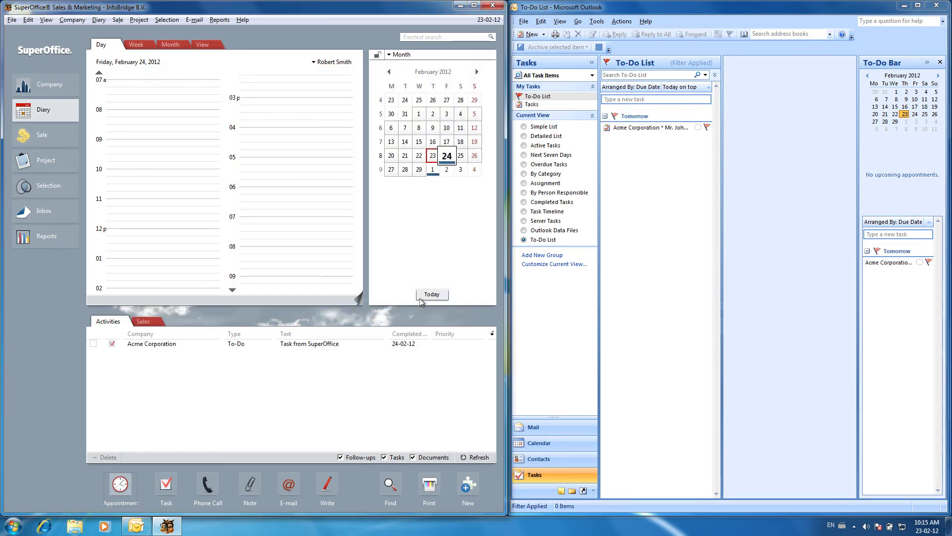
{"action": "double_click", "coordinate": [640, 128]}
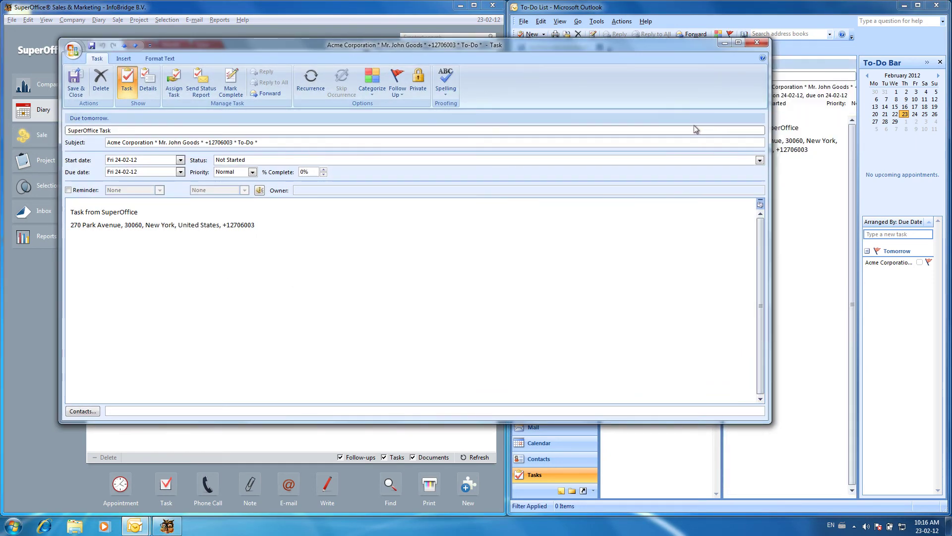
{"action": "left_click", "coordinate": [755, 43]}
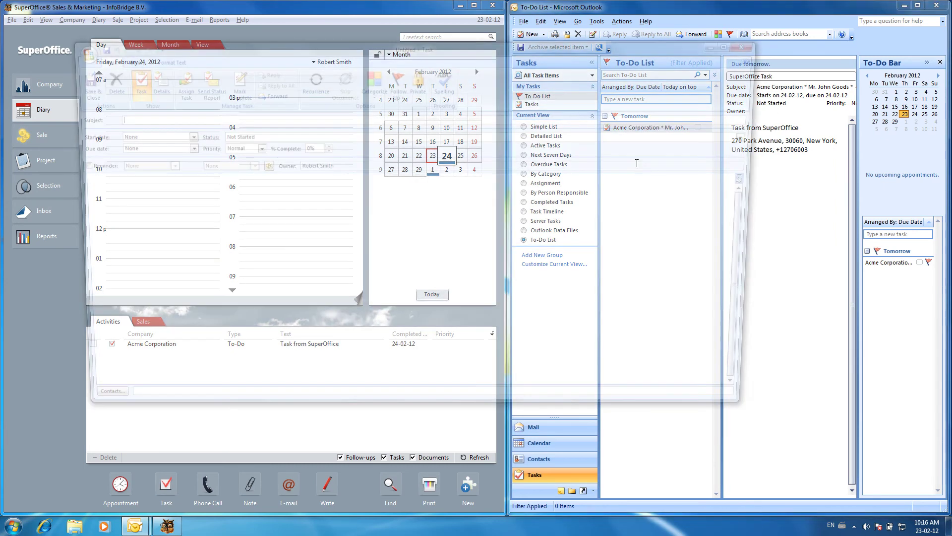
- Create and save an Outlook task "Task from Outlook" starting 24-02-12 with the note "My Task", and check its entry in SuperOffice
{"action": "type", "text": "T"}
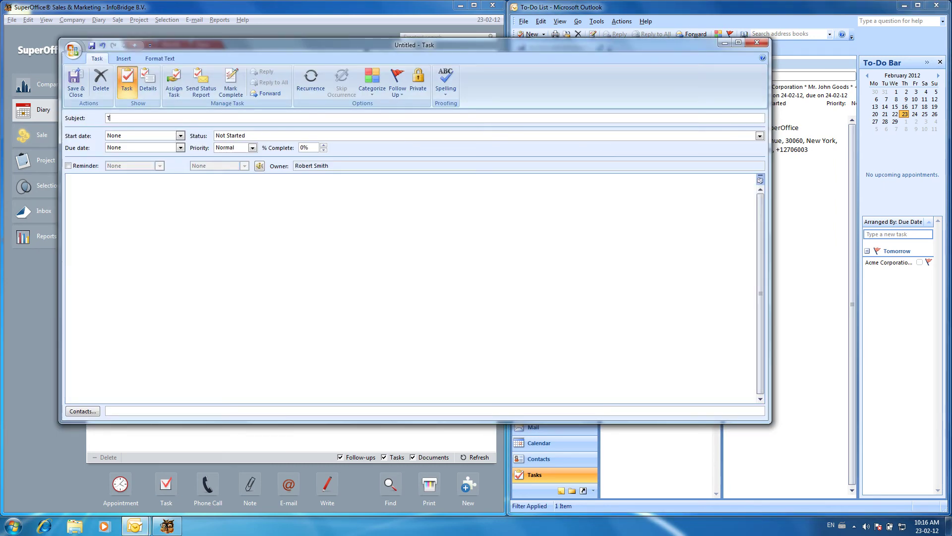
{"action": "type", "text": "ask from Outlook"}
{"action": "left_click", "coordinate": [180, 135]}
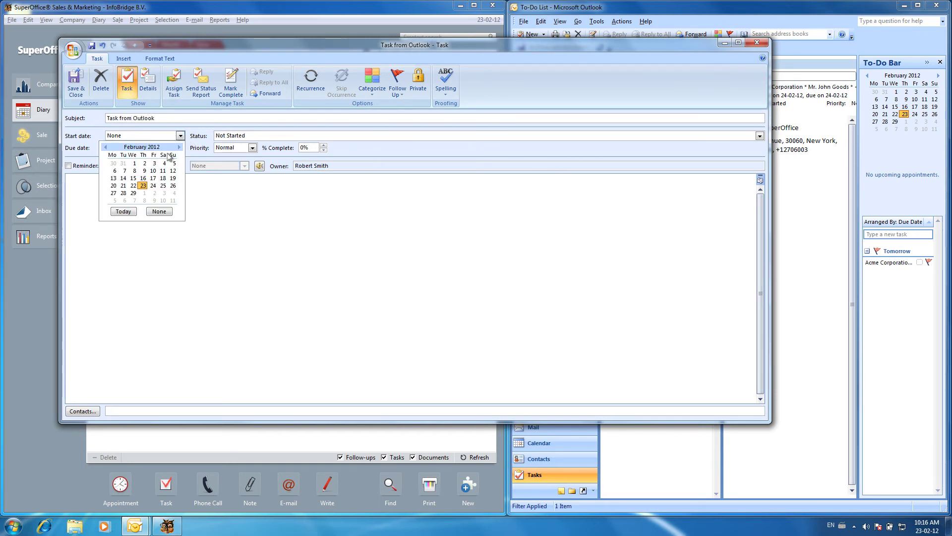
{"action": "left_click", "coordinate": [153, 186]}
{"action": "left_click", "coordinate": [158, 198]}
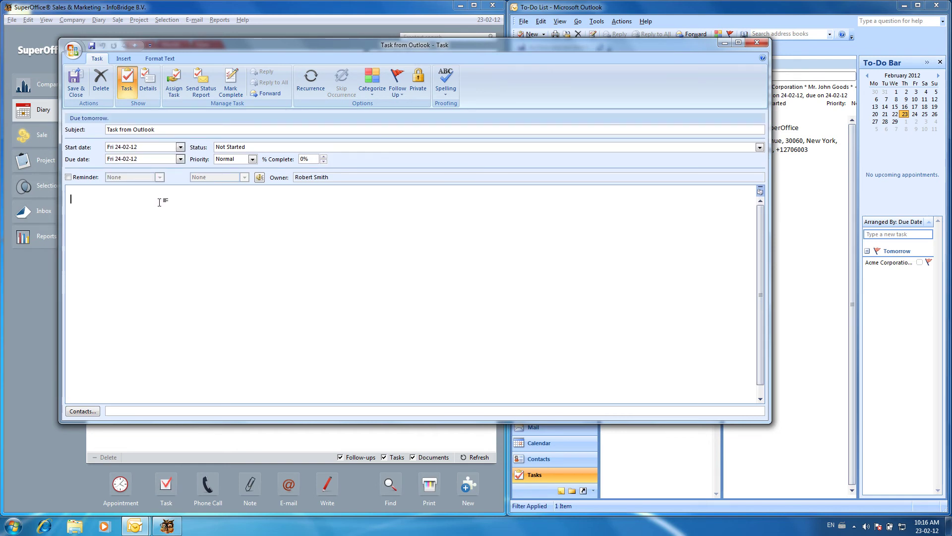
{"action": "type", "text": "My Task"}
{"action": "left_click", "coordinate": [78, 84]}
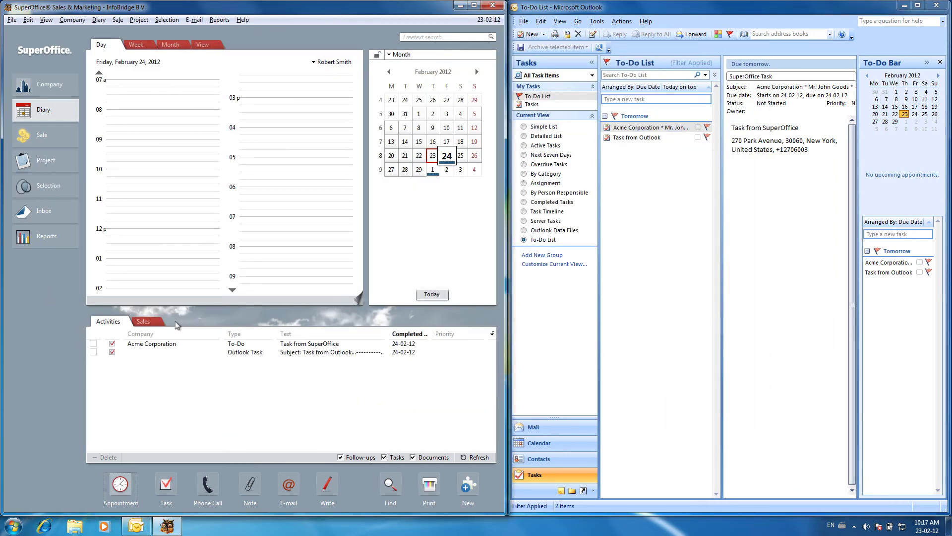
{"action": "double_click", "coordinate": [263, 352]}
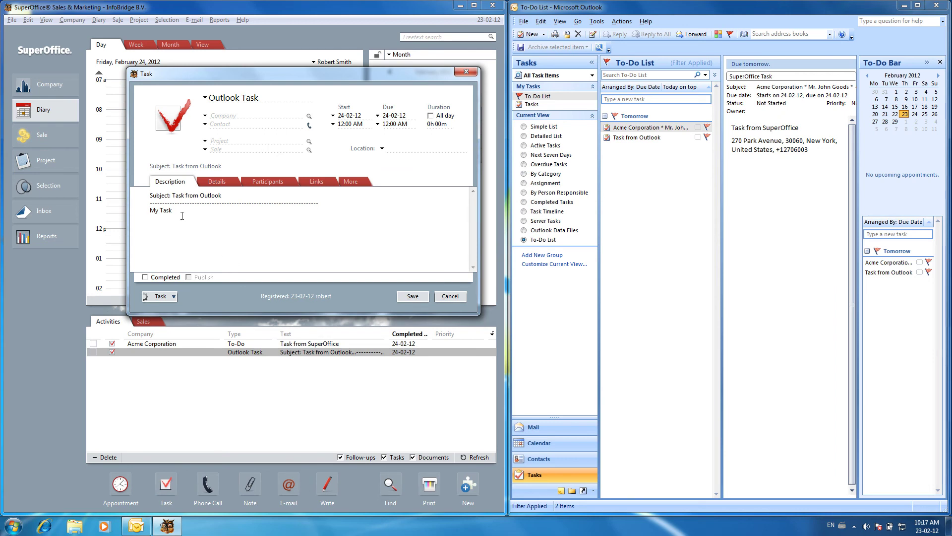
{"action": "left_click", "coordinate": [450, 296]}
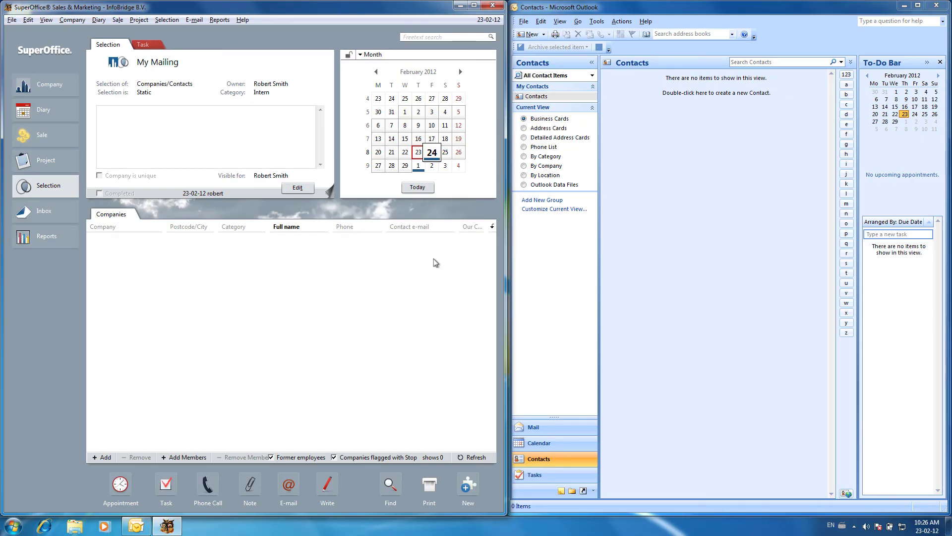
- Create and save a static SuperOffice company/contact selection named with the owner's first name plus "Outlook Selection", using the category Outlook Selection
{"action": "left_click", "coordinate": [469, 485]}
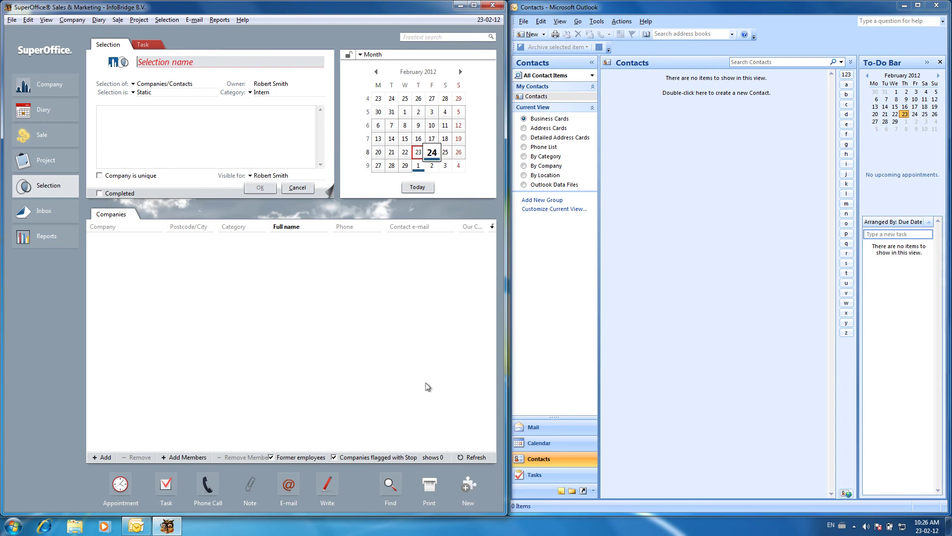
{"action": "type", "text": "Robert's"}
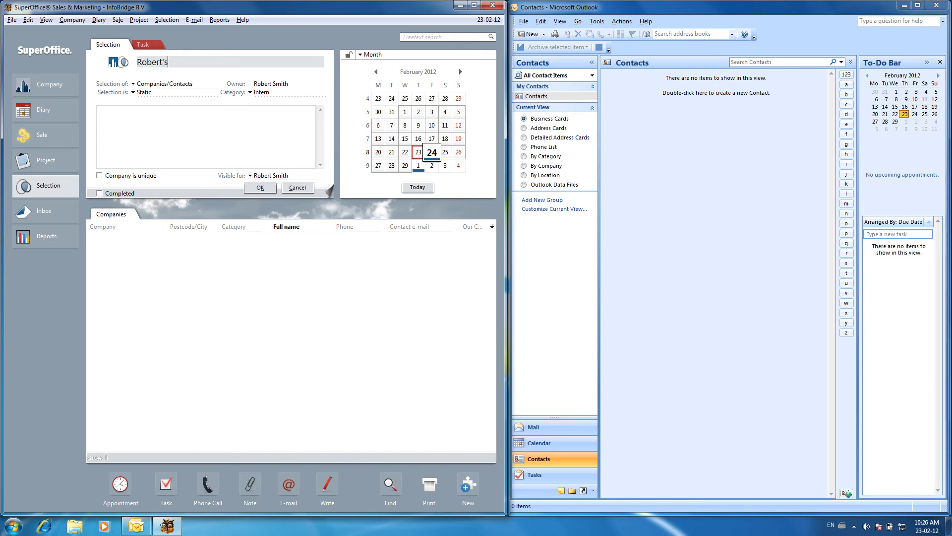
{"action": "type", "text": " Outlook Selection"}
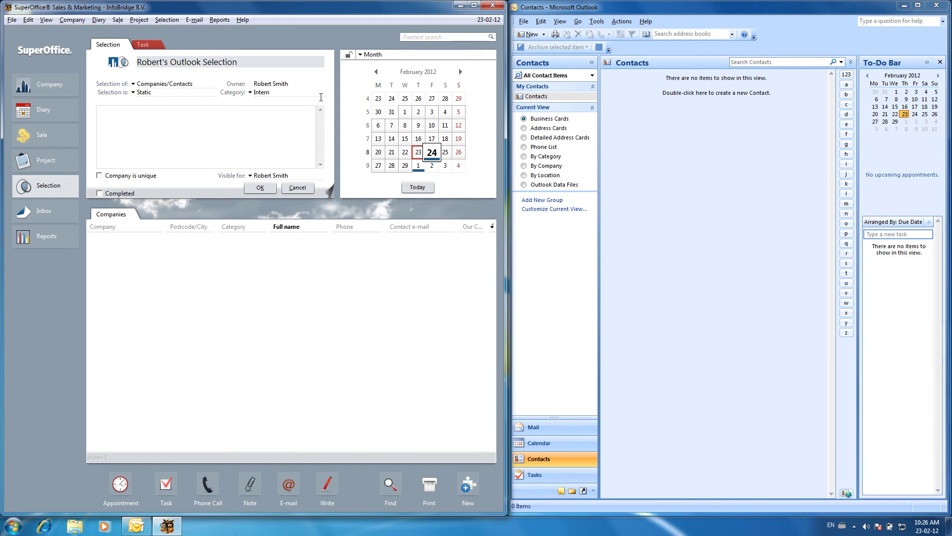
{"action": "left_click", "coordinate": [277, 92]}
{"action": "left_click", "coordinate": [275, 126]}
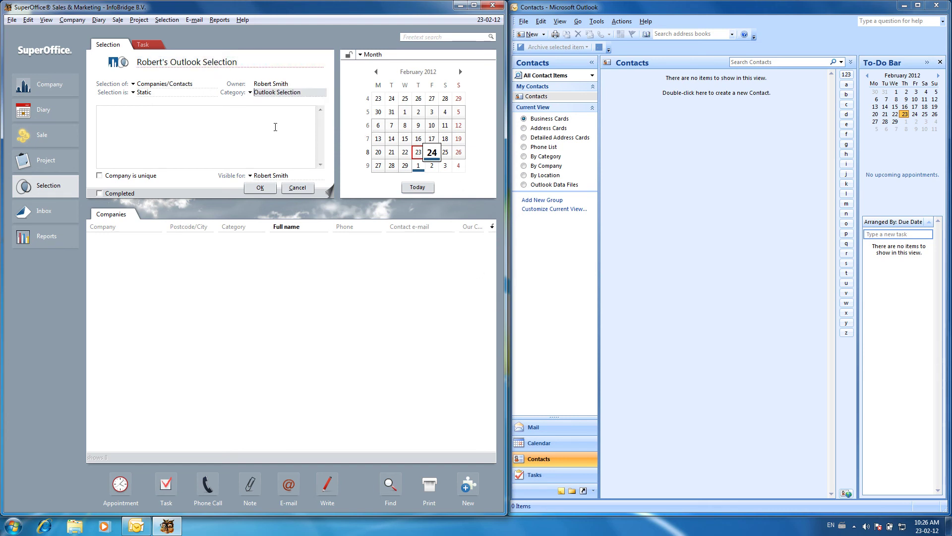
{"action": "left_click", "coordinate": [261, 187]}
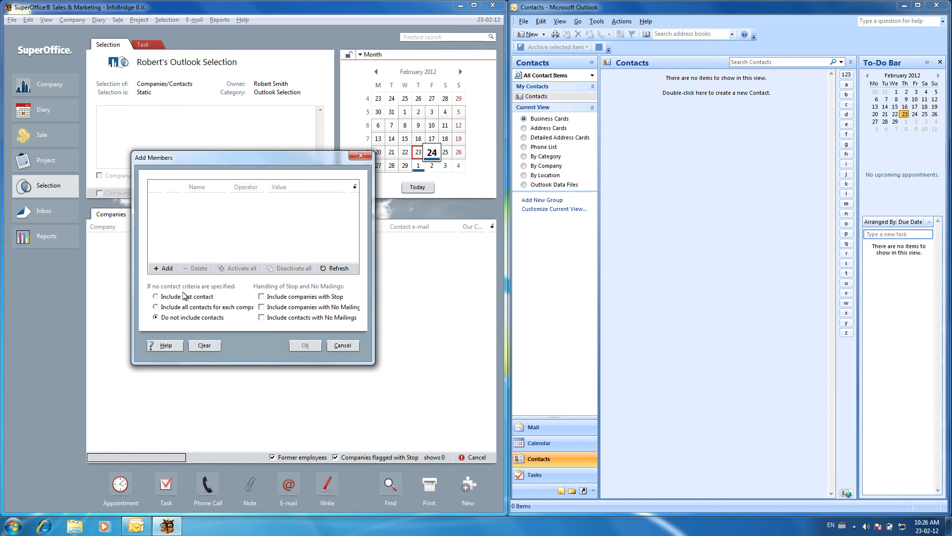
- Add members to the new selection using the company criterion Our contact equal to the current user
{"action": "left_click", "coordinate": [162, 268]}
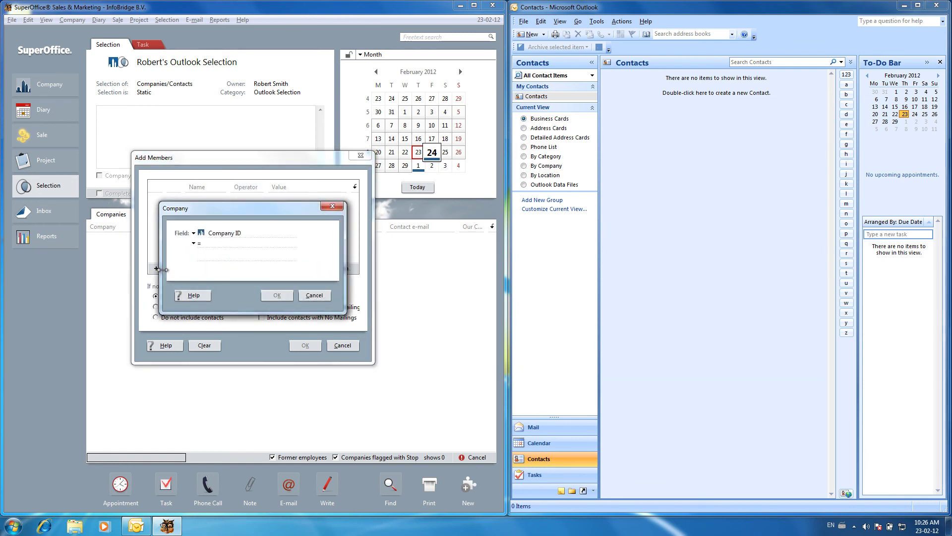
{"action": "left_click", "coordinate": [194, 233]}
{"action": "mouse_move", "coordinate": [233, 246]}
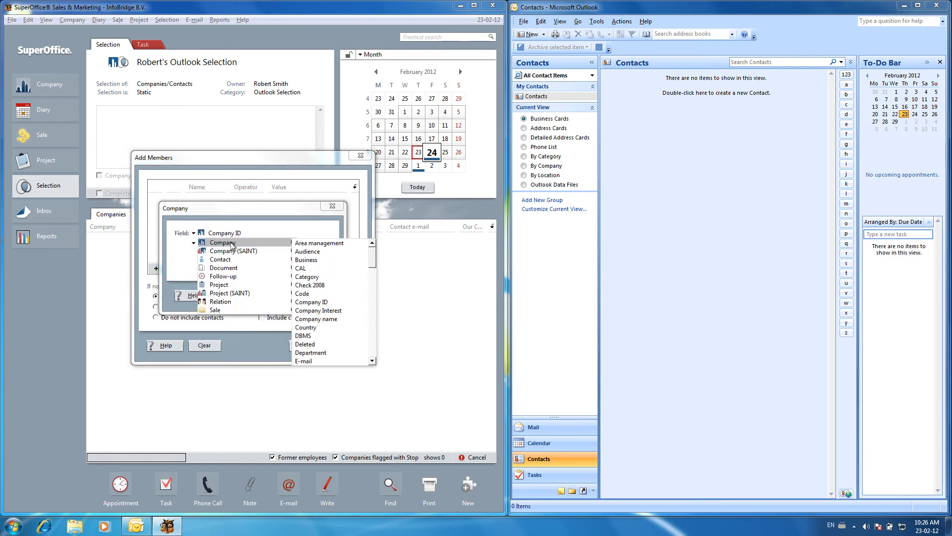
{"action": "left_click_drag", "start_coordinate": [375, 261], "coordinate": [373, 287]}
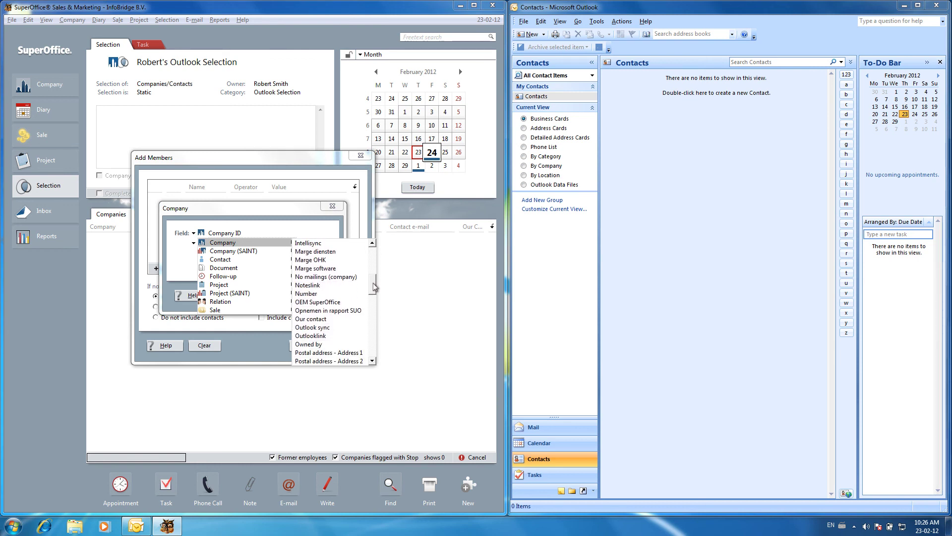
{"action": "left_click", "coordinate": [313, 319]}
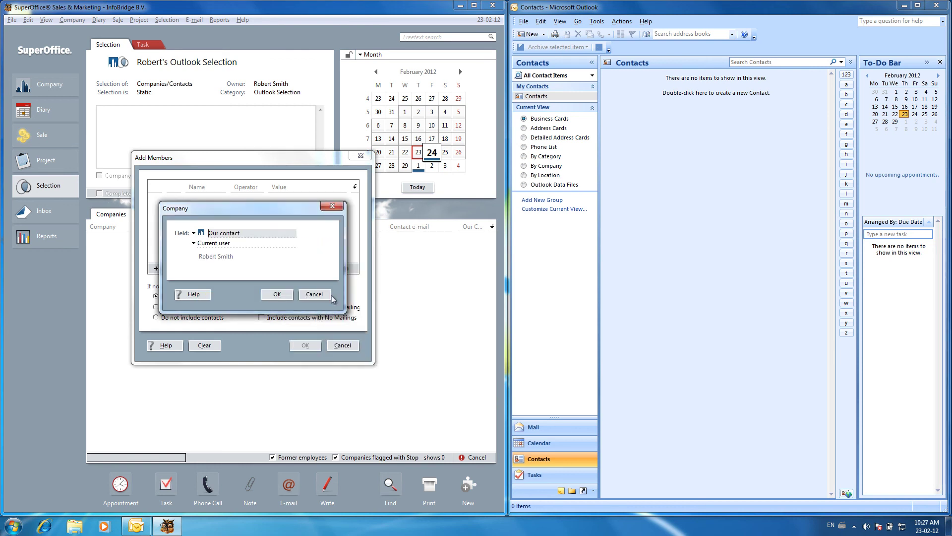
{"action": "left_click", "coordinate": [277, 294]}
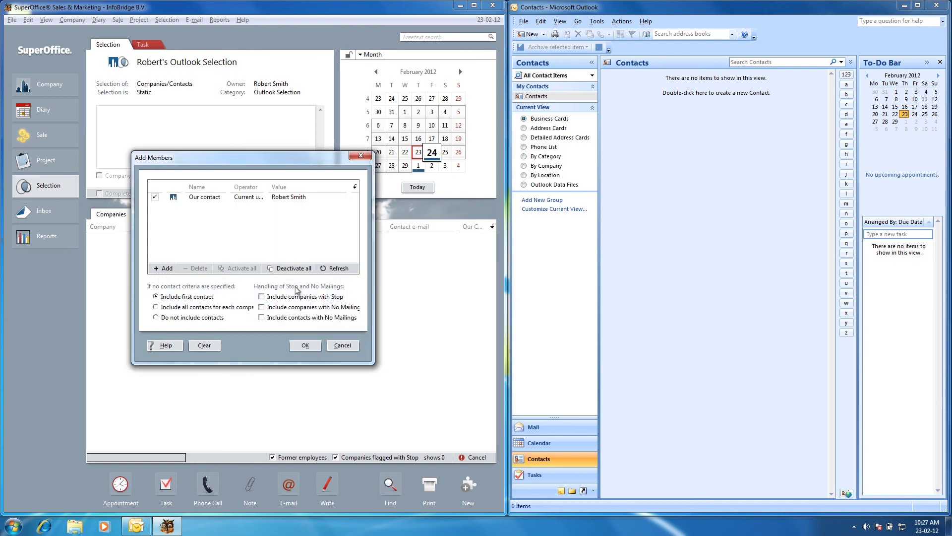
{"action": "left_click", "coordinate": [305, 346]}
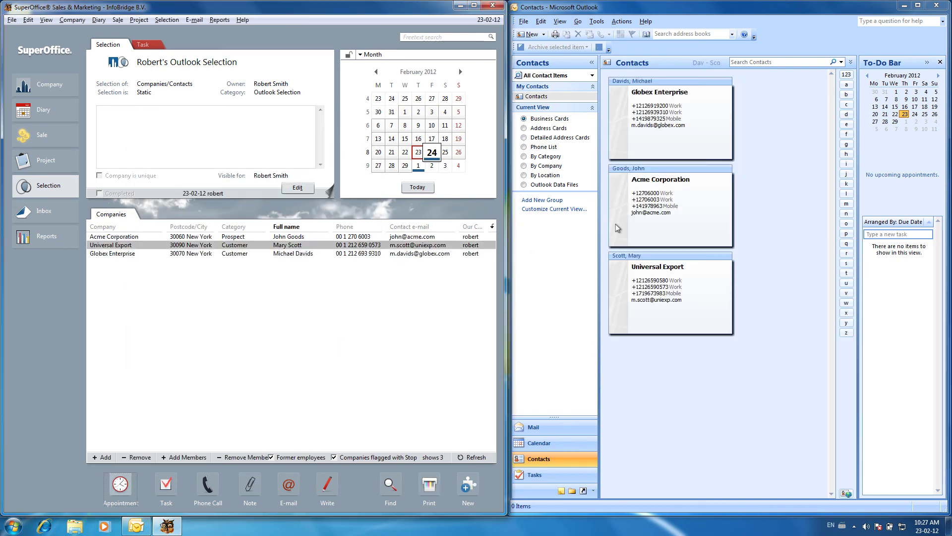
- Remove Acme Corporation from the Outlook selection's company list in SuperOffice
{"action": "left_click", "coordinate": [209, 237]}
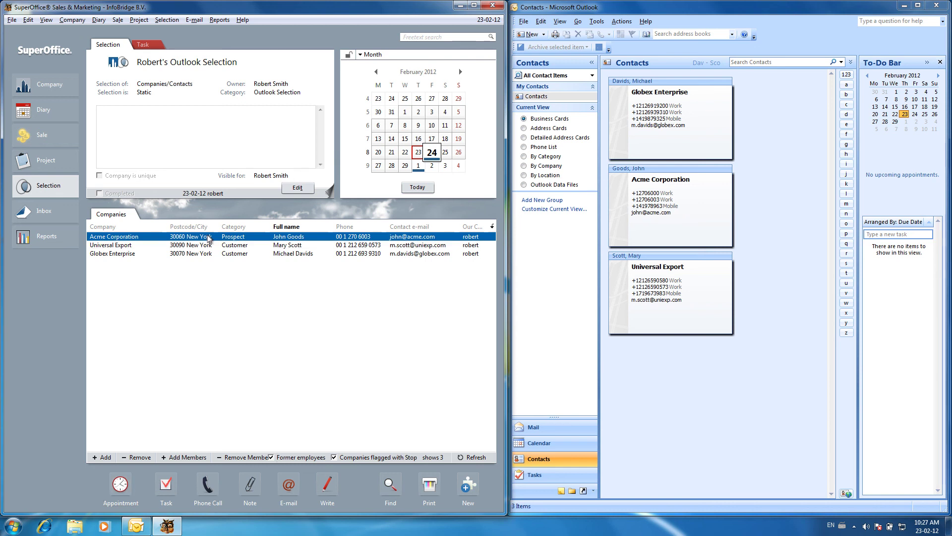
{"action": "left_click", "coordinate": [139, 458]}
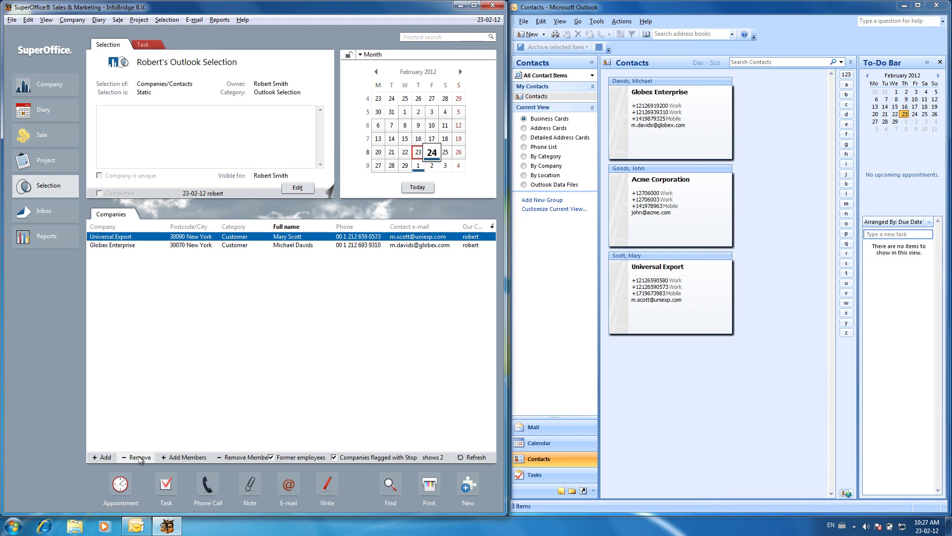